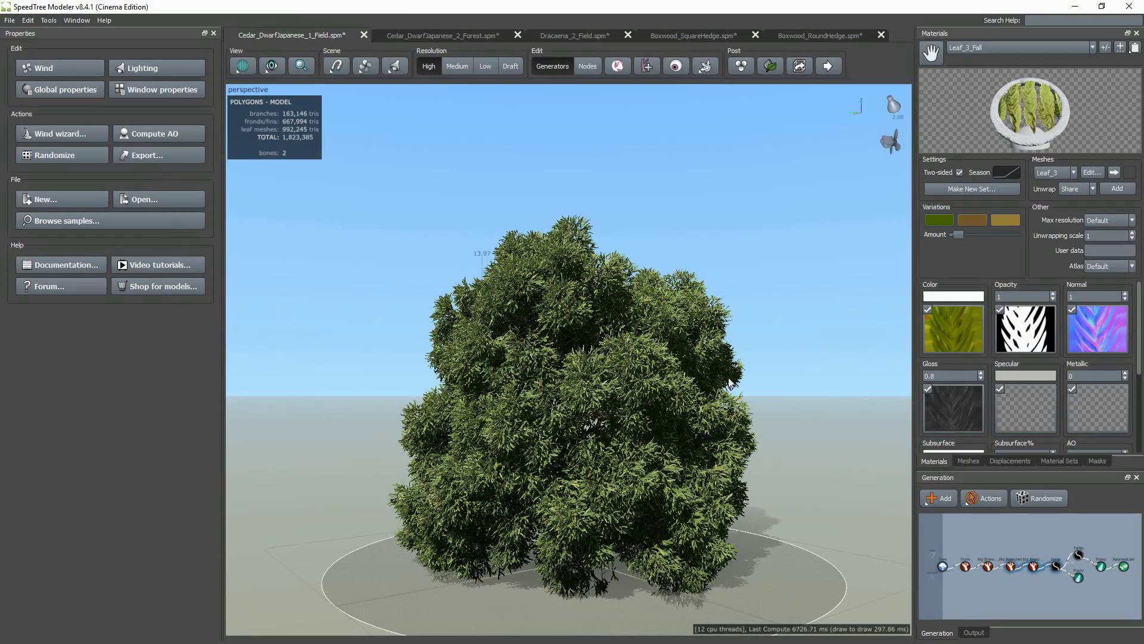
# Step: Orbit around the dwarf cedar, the forest cedar and the Dracaena sample trees
pyautogui.moveTo(372, 438)
pyautogui.mouseDown()
pyautogui.moveTo(434, 455)
pyautogui.moveTo(487, 447)
pyautogui.moveTo(455, 455)
pyautogui.moveTo(363, 437)
pyautogui.mouseUp()
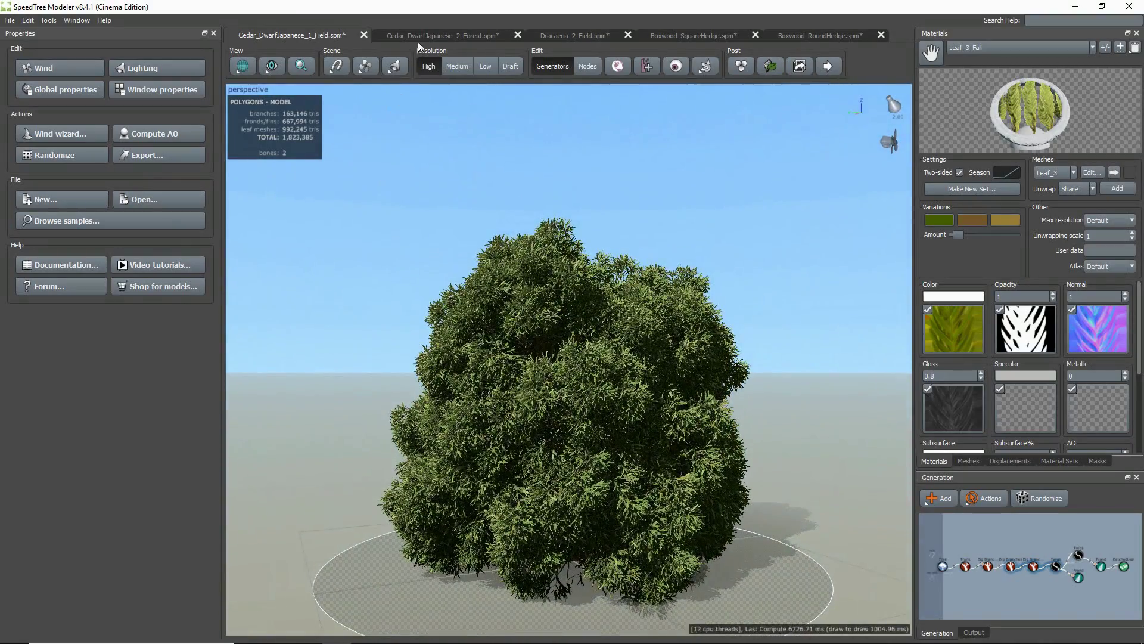
pyautogui.click(443, 35)
pyautogui.moveTo(372, 346)
pyautogui.mouseDown()
pyautogui.moveTo(409, 373)
pyautogui.moveTo(434, 332)
pyautogui.moveTo(370, 352)
pyautogui.mouseUp()
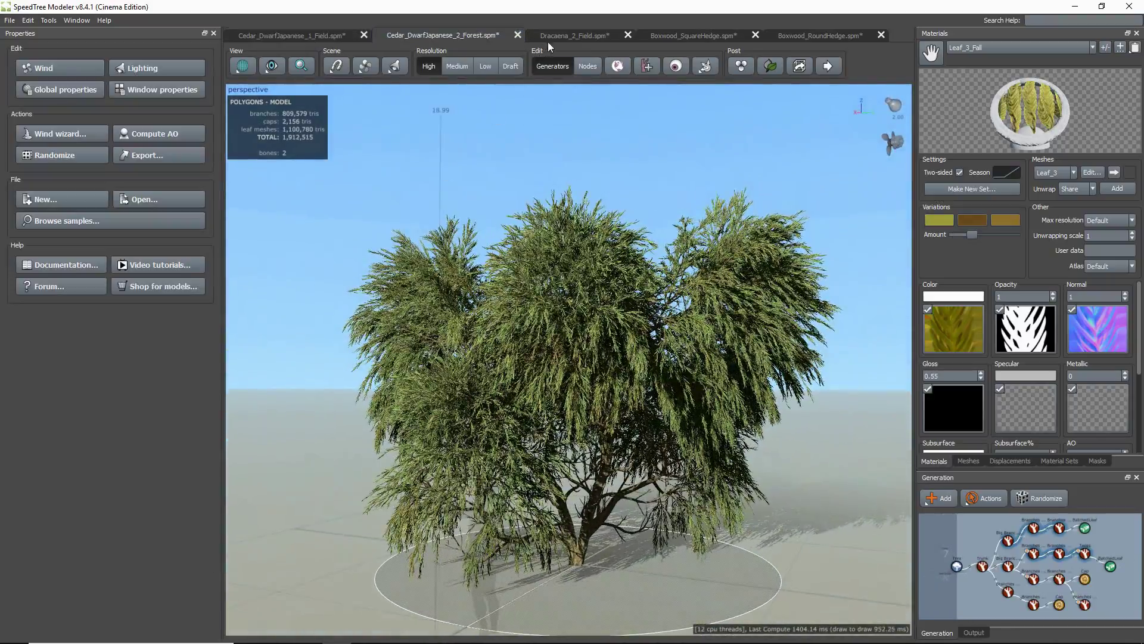
pyautogui.click(560, 36)
pyautogui.moveTo(674, 416)
pyautogui.mouseDown()
pyautogui.moveTo(575, 445)
pyautogui.moveTo(668, 444)
pyautogui.moveTo(681, 405)
pyautogui.moveTo(706, 398)
pyautogui.moveTo(685, 428)
pyautogui.mouseUp()
# Step: Inspect the Square and Round Boxwood hedge samples from different angles
pyautogui.click(676, 37)
pyautogui.moveTo(697, 340); pyautogui.dragTo(751, 338)
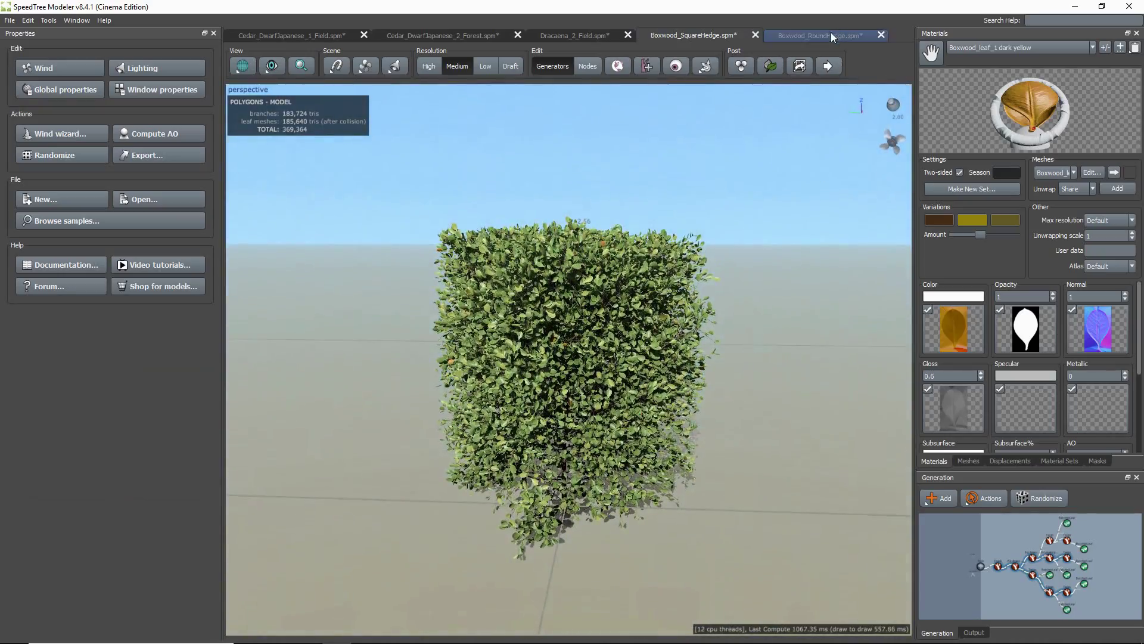
pyautogui.click(820, 36)
pyautogui.moveTo(731, 248)
pyautogui.mouseDown()
pyautogui.moveTo(792, 213)
pyautogui.moveTo(845, 224)
pyautogui.moveTo(800, 237)
pyautogui.mouseUp()
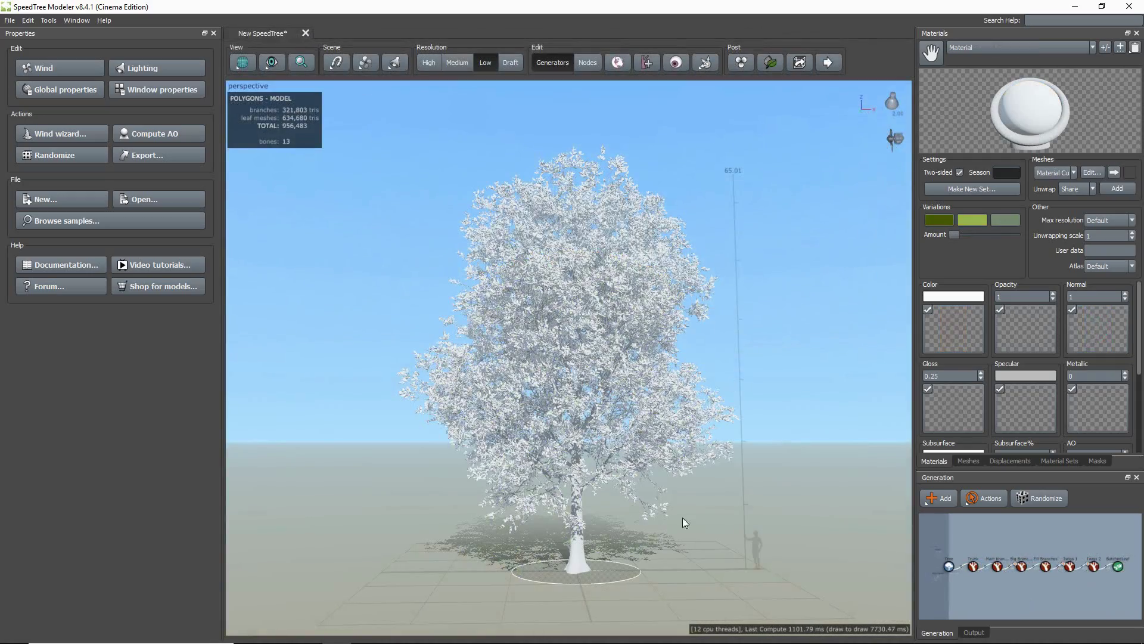
# Step: Orbit above the white tree and view the trunk's segment settings
pyautogui.moveTo(726, 420); pyautogui.dragTo(742, 349)
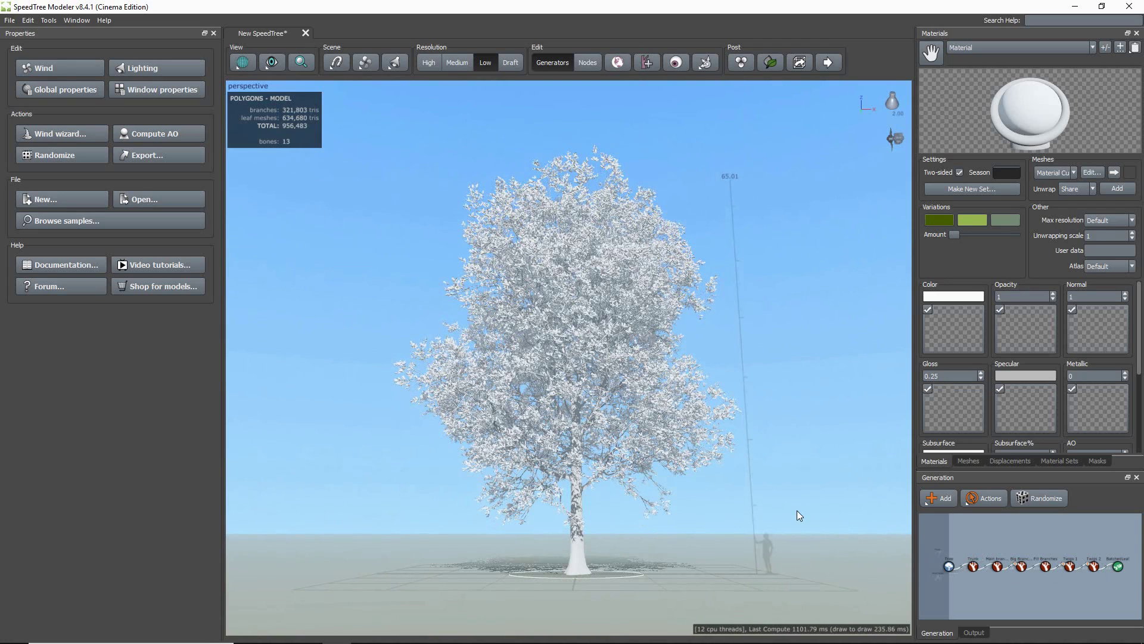
pyautogui.moveTo(796, 511); pyautogui.dragTo(785, 524)
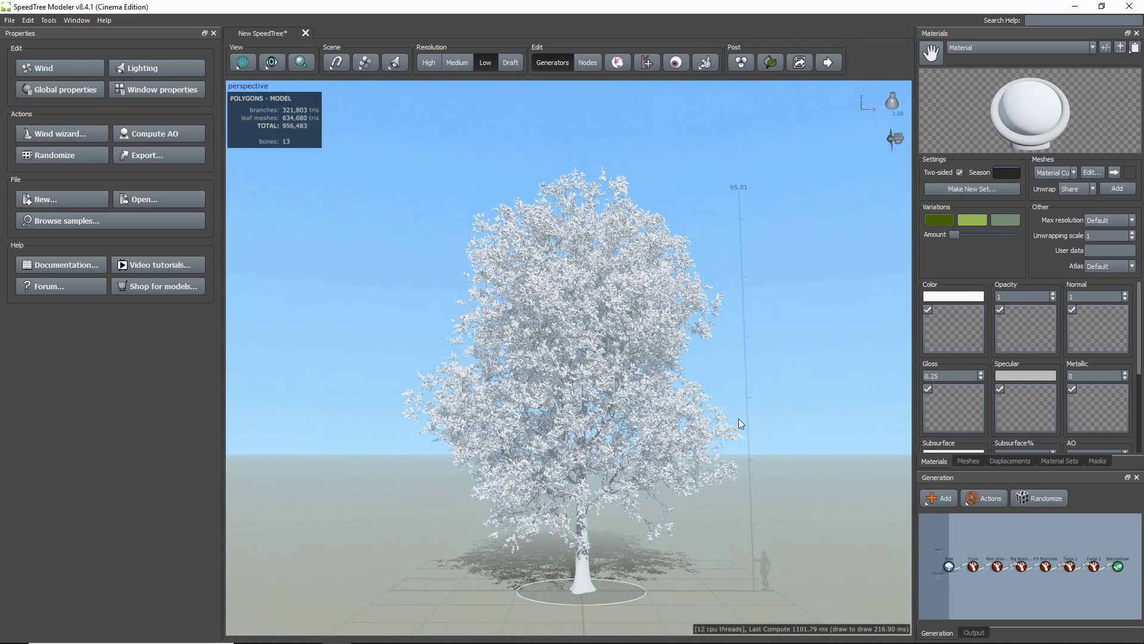
pyautogui.click(973, 566)
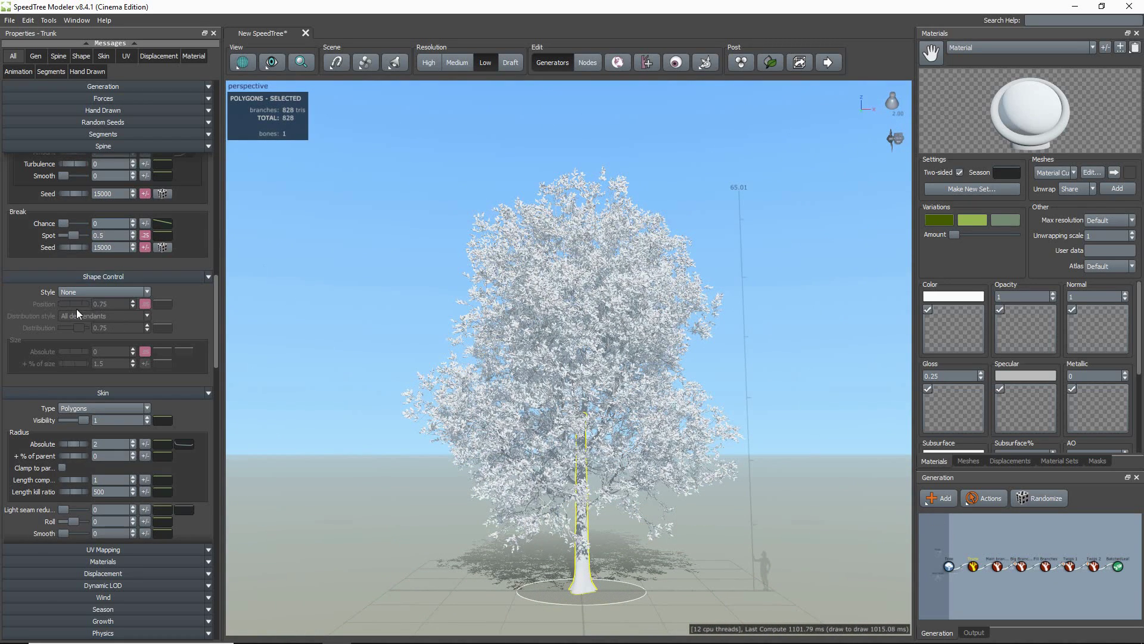
pyautogui.click(139, 135)
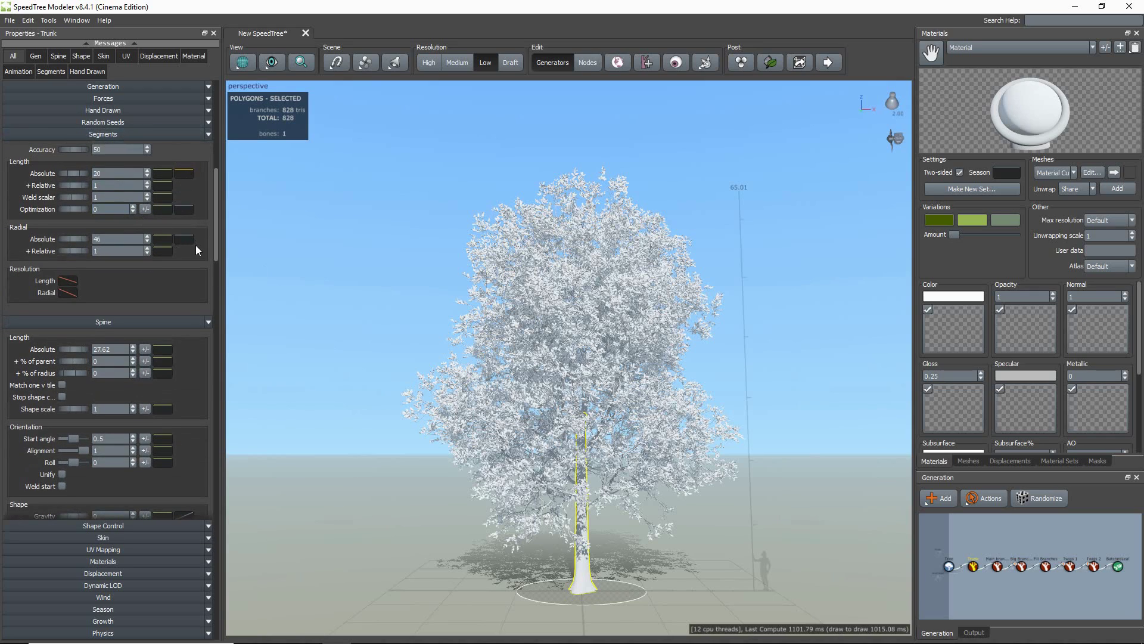
# Step: Switch the preview to Low resolution with Main branches selected
pyautogui.click(997, 566)
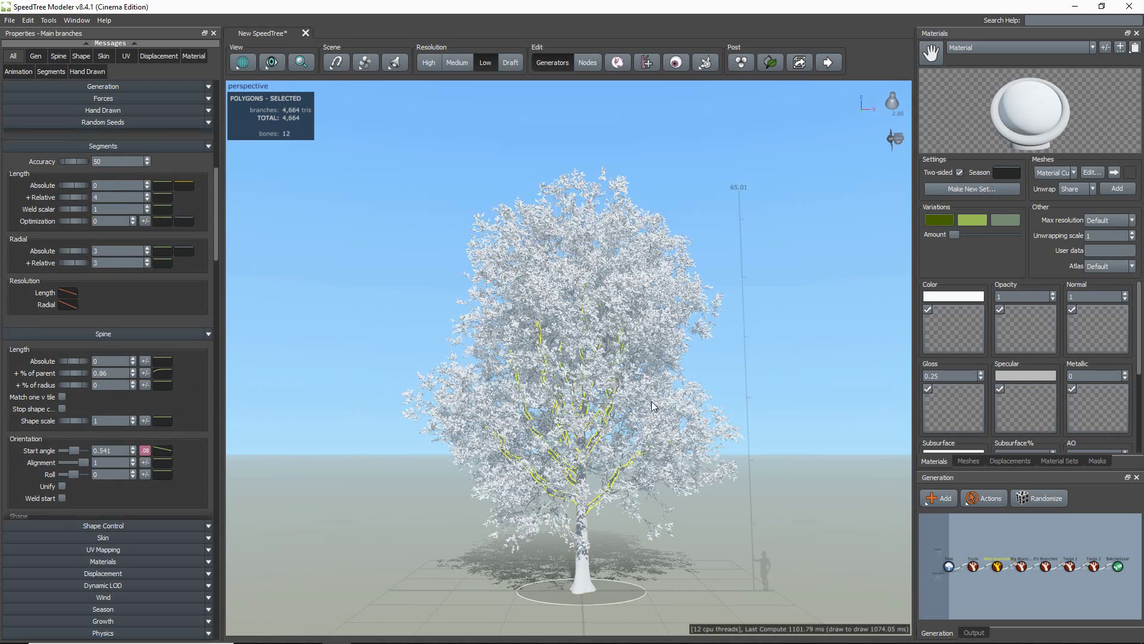
pyautogui.click(781, 483)
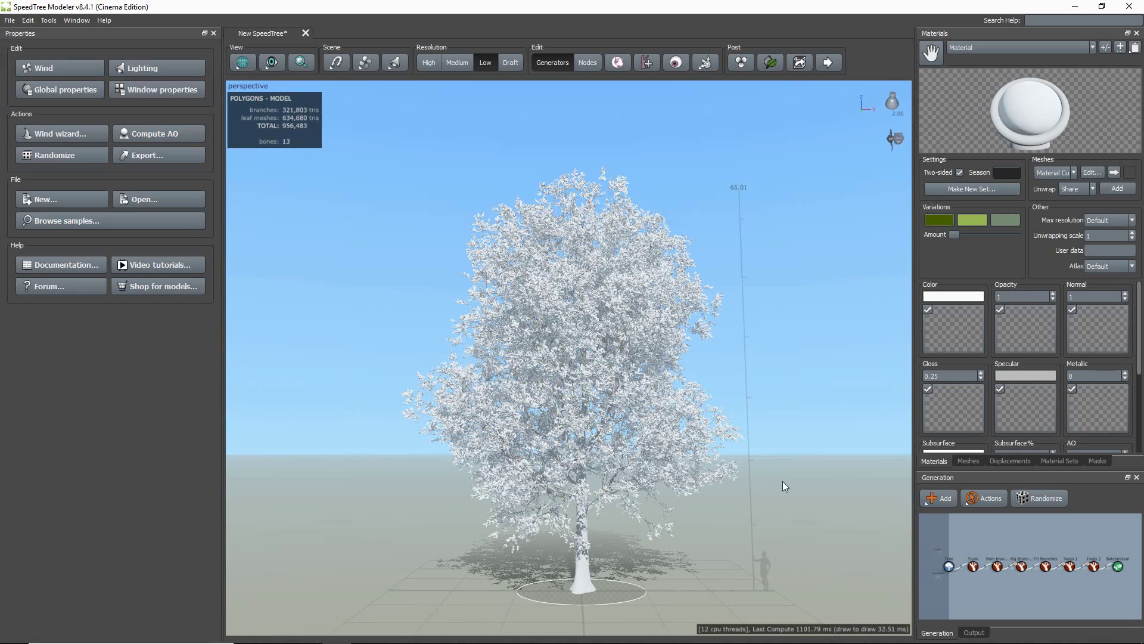
pyautogui.click(489, 70)
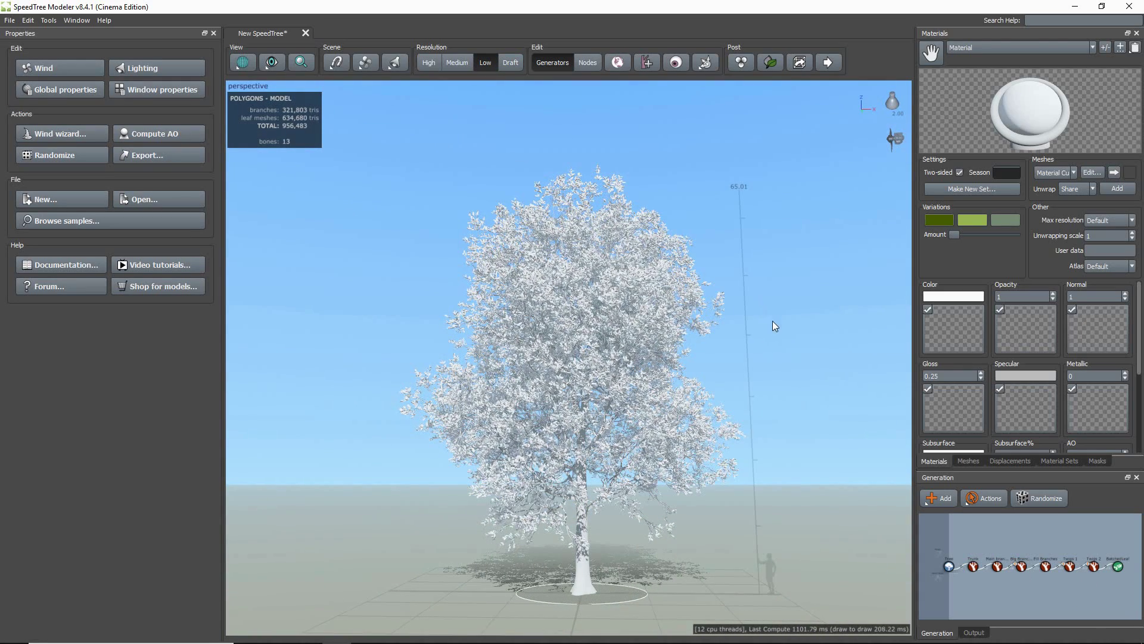
pyautogui.click(997, 566)
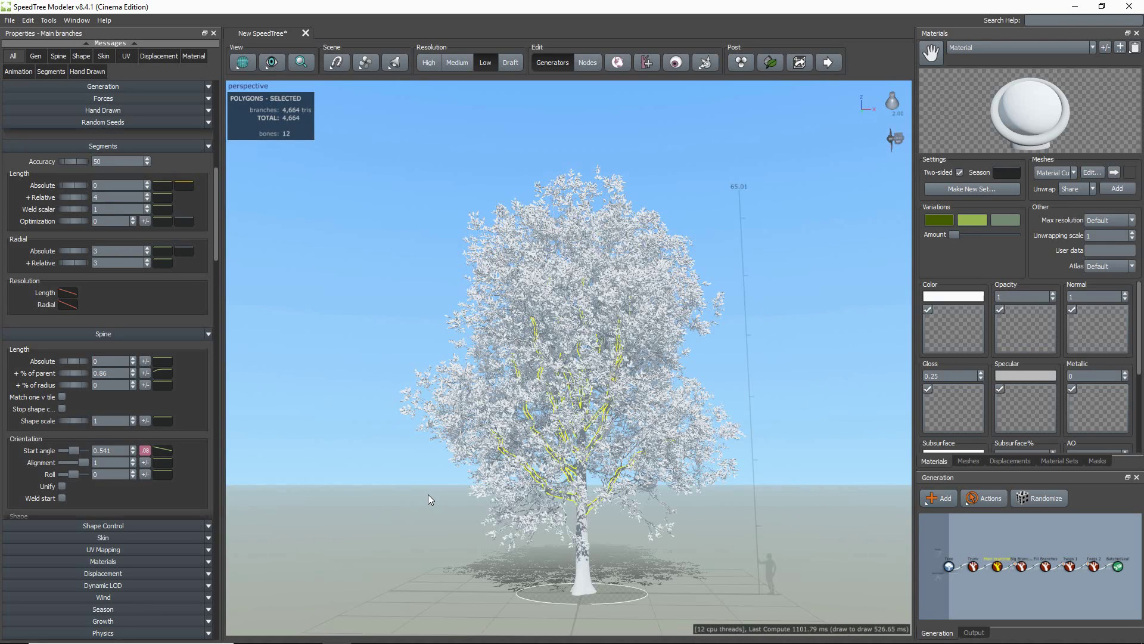
# Step: Set the Main branches' Shape Control style to Sphere, then select Twigs 1
pyautogui.click(165, 526)
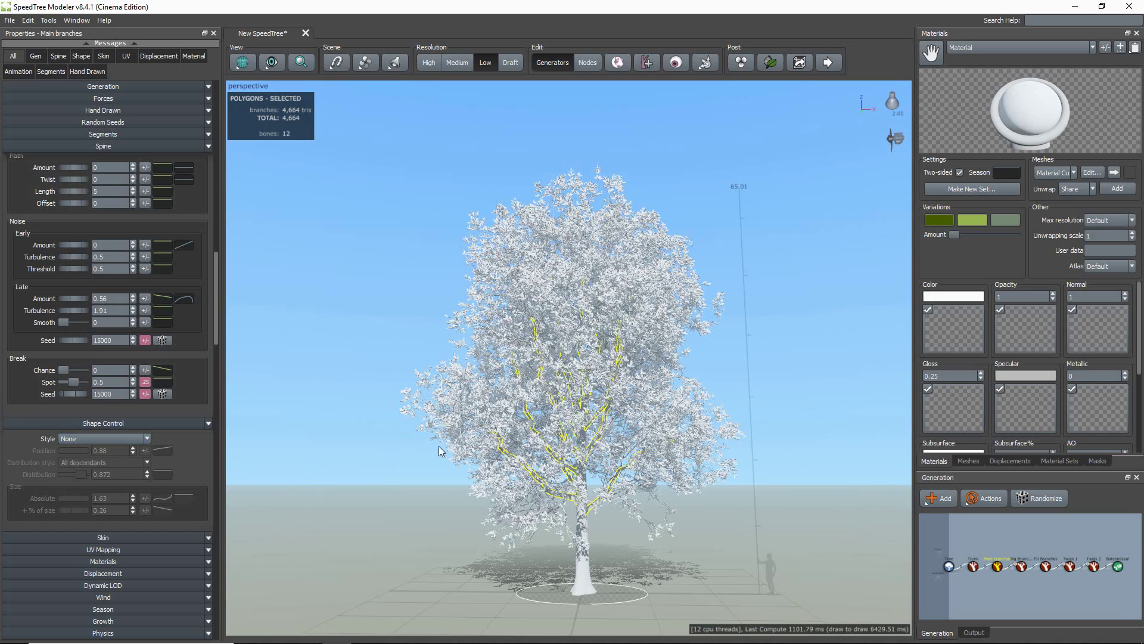
pyautogui.click(146, 440)
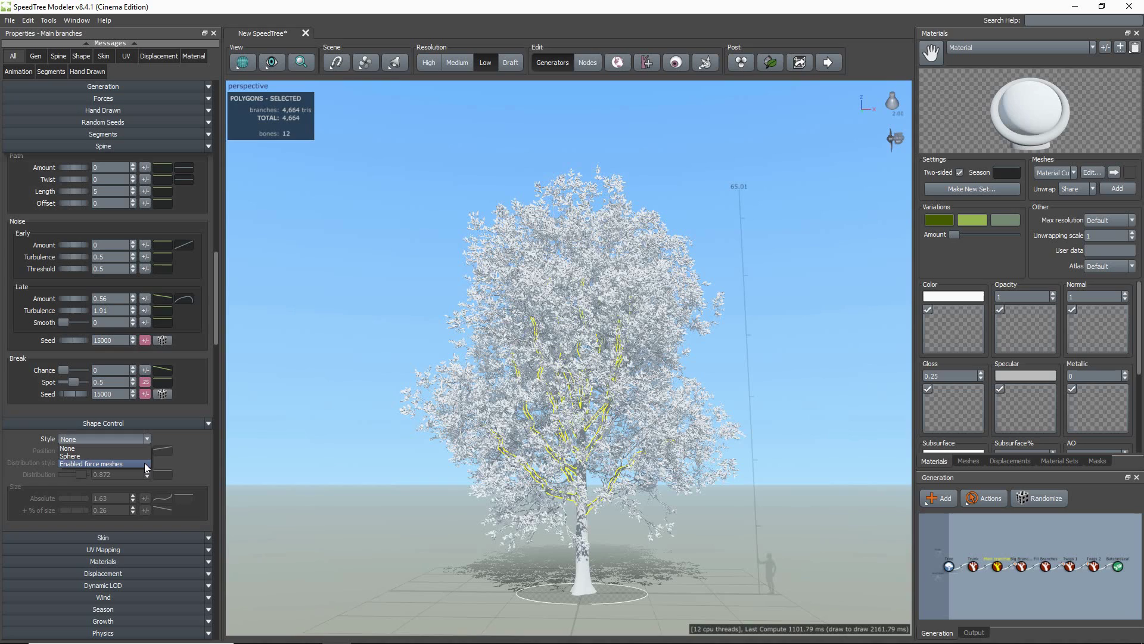
pyautogui.click(139, 456)
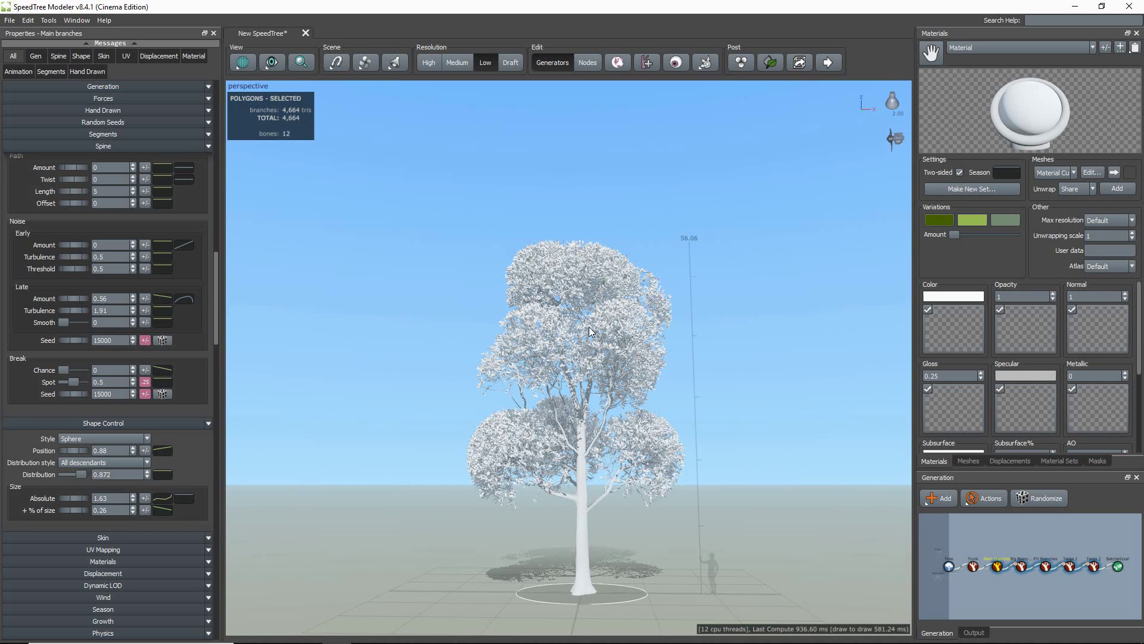
pyautogui.click(1067, 568)
# Step: Toggle Twigs 1's Stop shape control on and back off
pyautogui.scroll(5, 119, 310)
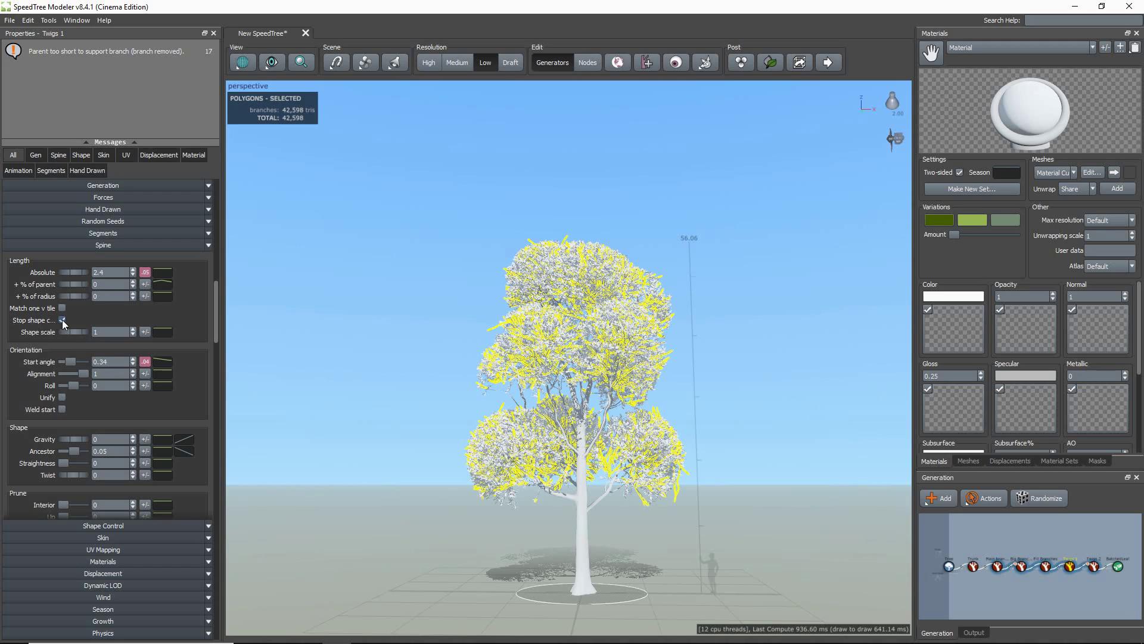
pyautogui.click(62, 320)
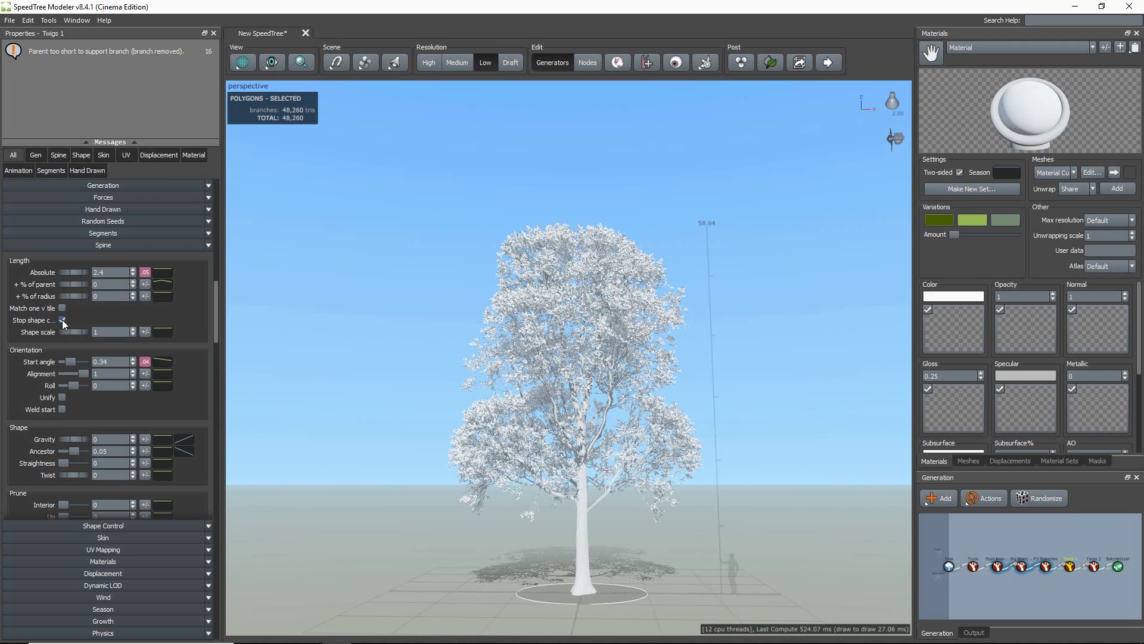
pyautogui.click(62, 320)
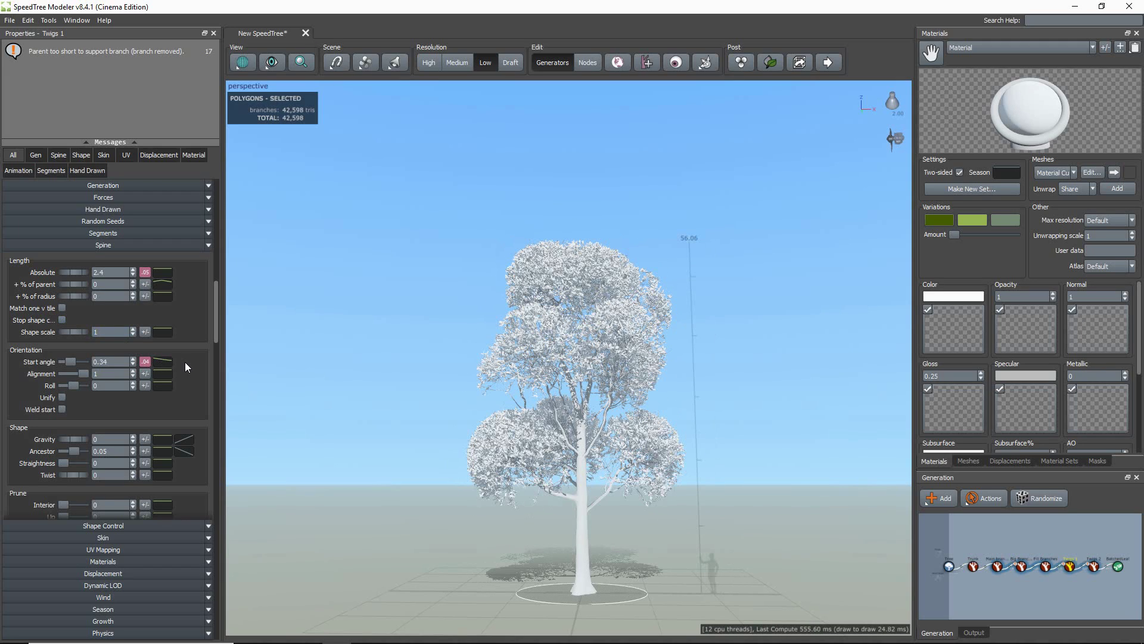
pyautogui.click(1003, 585)
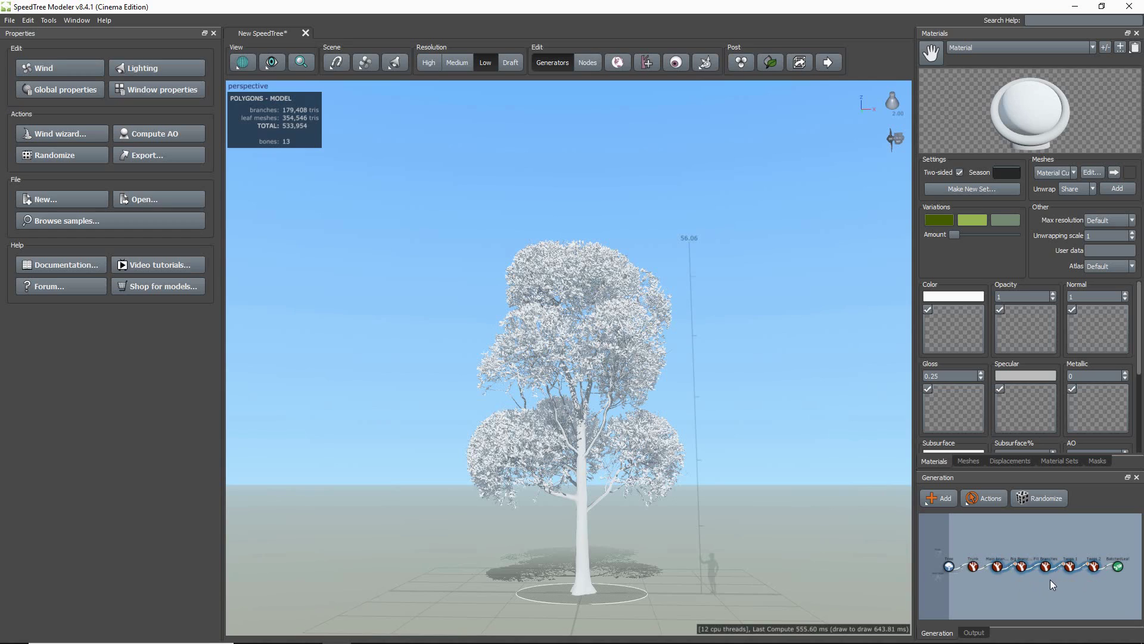
pyautogui.scroll(2, 1050, 580)
pyautogui.scroll(-2, 1053, 581)
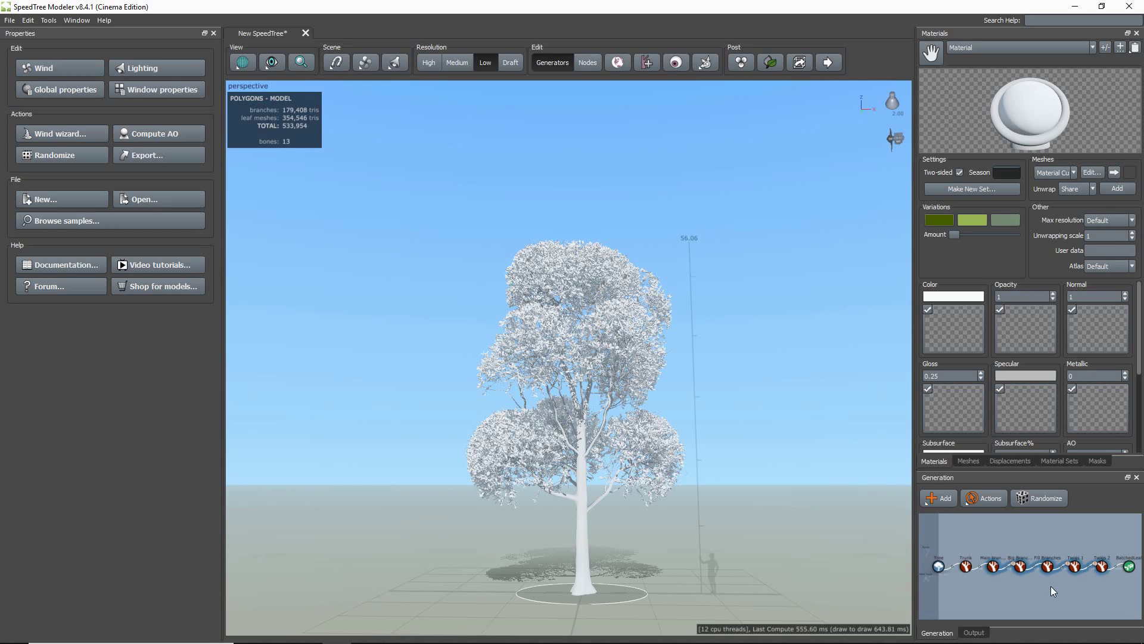
pyautogui.click(1075, 566)
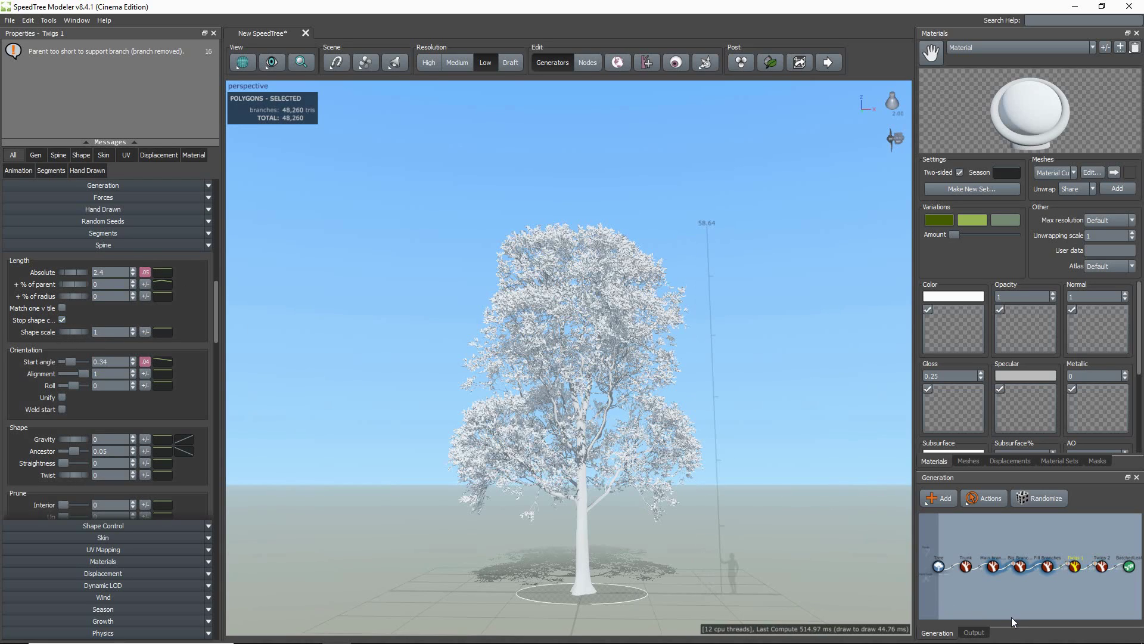
# Step: Set Twigs 2's Shape Control style to Sphere
pyautogui.click(1103, 567)
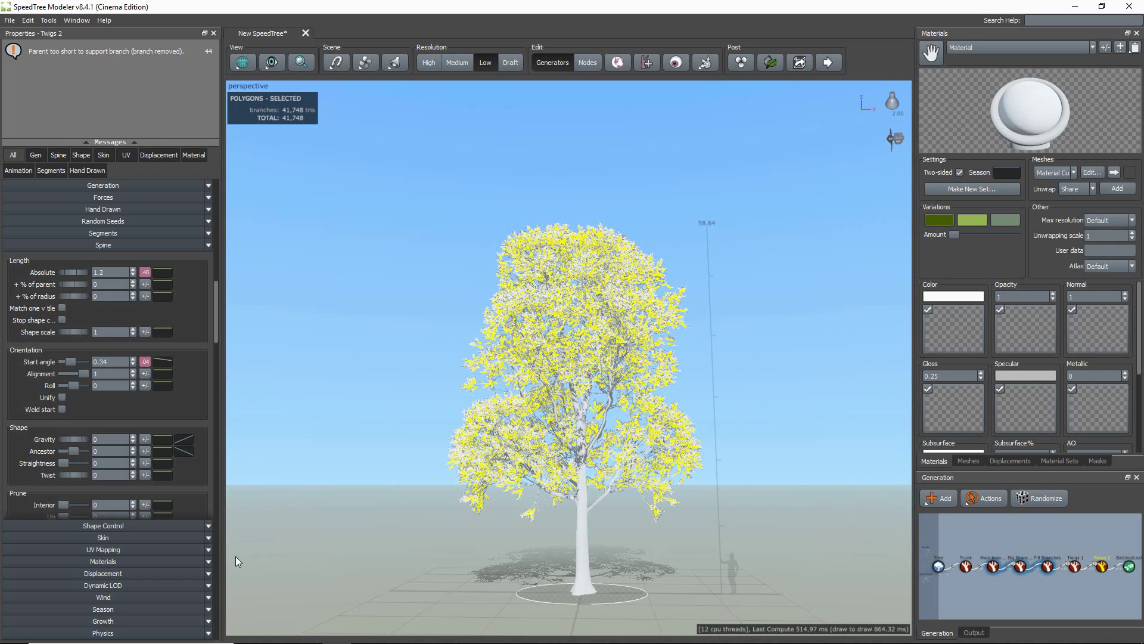
pyautogui.click(173, 520)
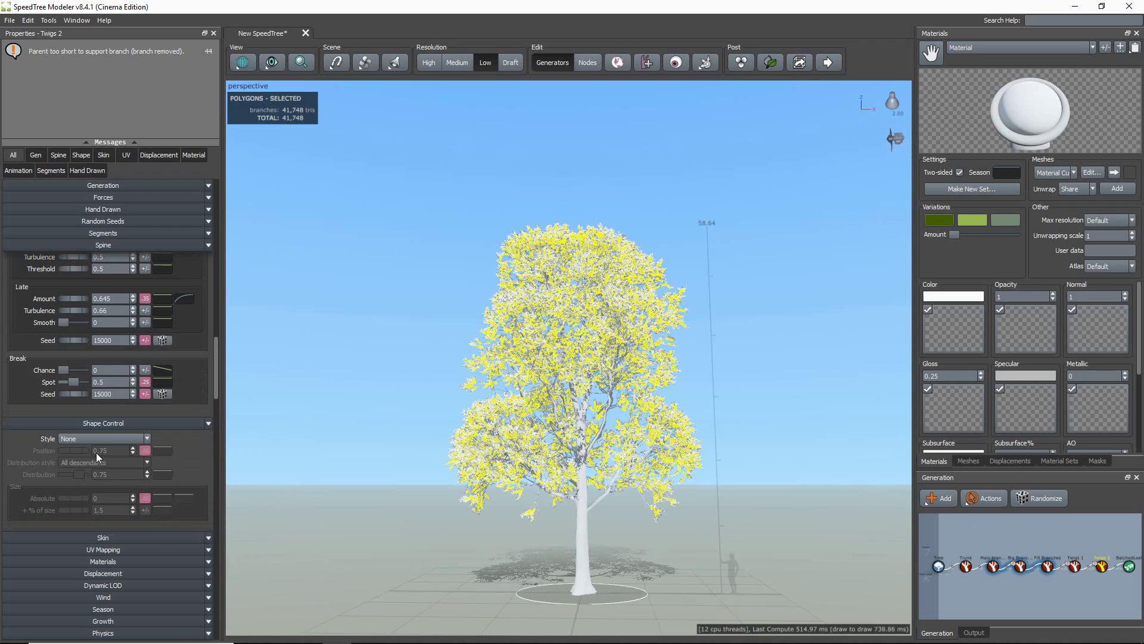
pyautogui.click(97, 439)
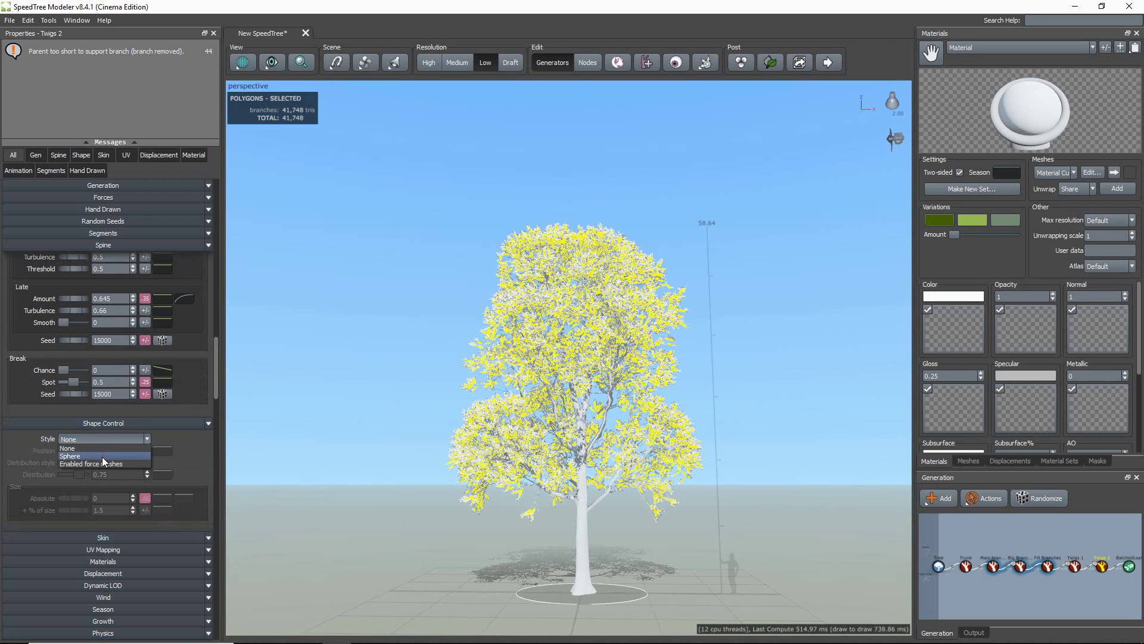
pyautogui.click(98, 455)
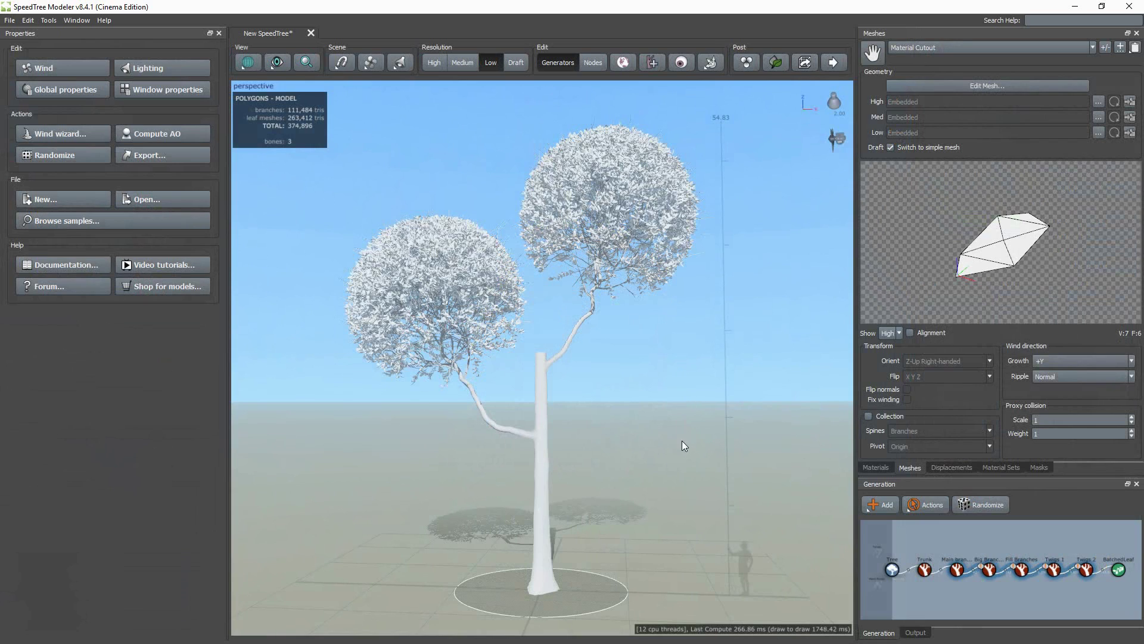
# Step: With Main branches selected, enable Hints in the View options to show sphere guides
pyautogui.click(957, 569)
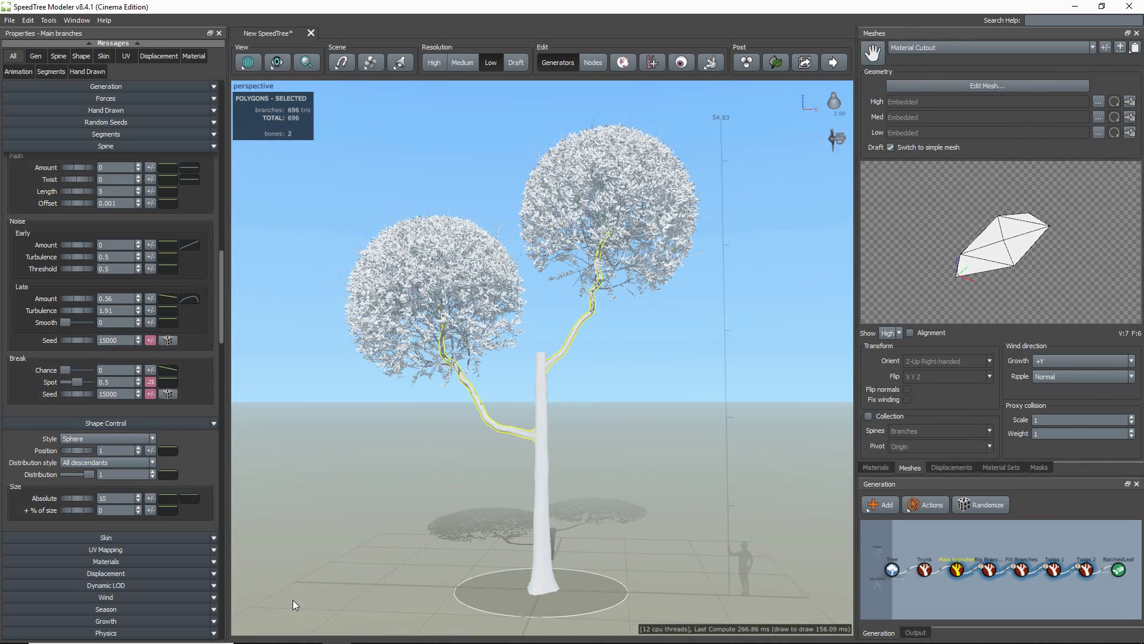
pyautogui.moveTo(362, 473); pyautogui.dragTo(430, 486)
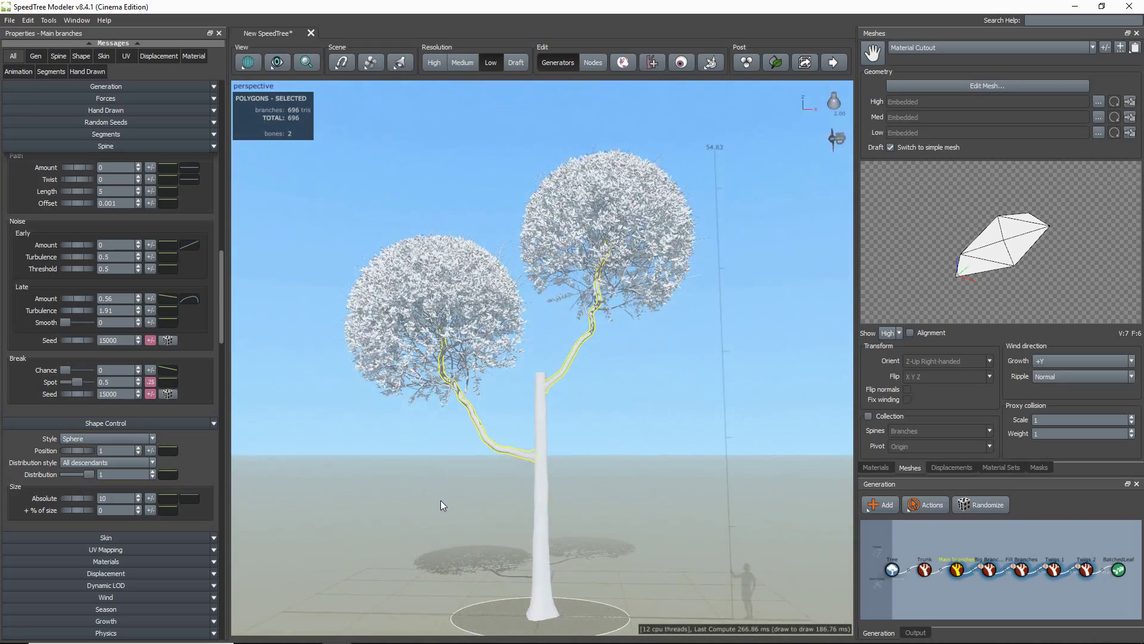
pyautogui.click(277, 62)
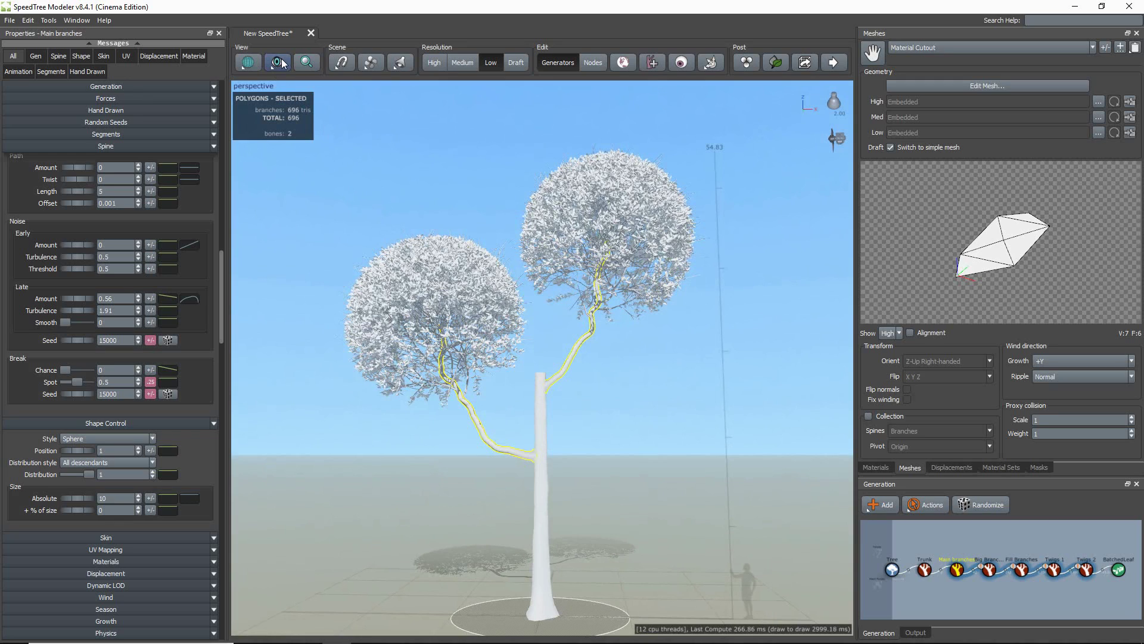
pyautogui.click(340, 167)
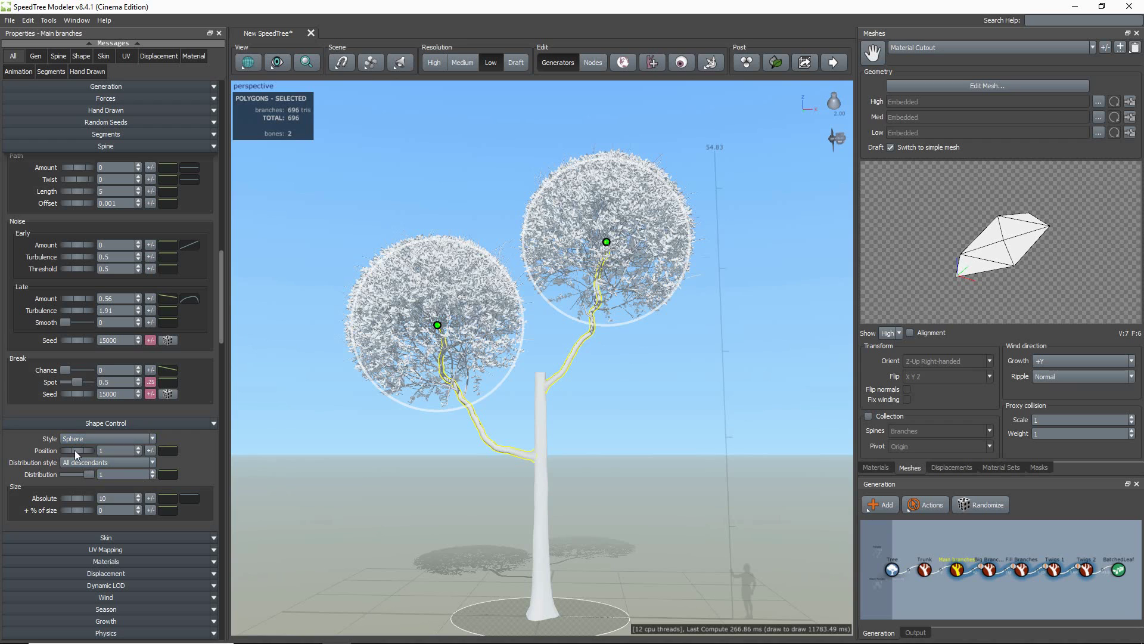
# Step: Try sphere positions 2 and 1, then lower the position curve's far end to about 0.87
pyautogui.moveTo(84, 449)
pyautogui.mouseDown()
pyautogui.moveTo(94, 451)
pyautogui.moveTo(57, 459)
pyautogui.moveTo(83, 461)
pyautogui.mouseUp()
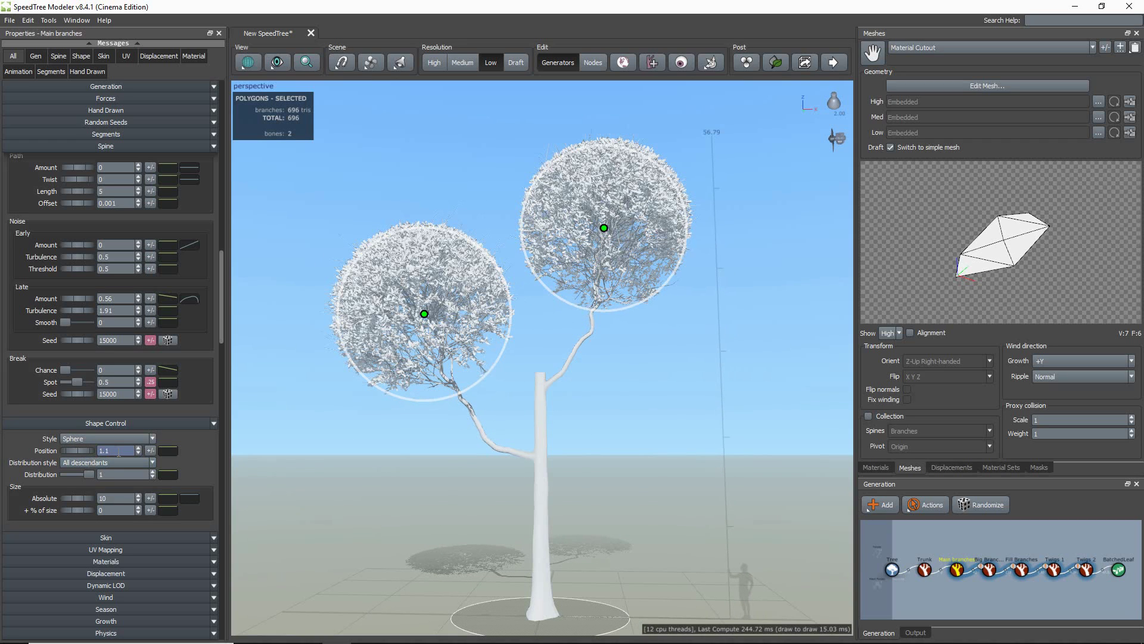
pyautogui.write('2')
pyautogui.press('Return')
pyautogui.write('1')
pyautogui.press('Return')
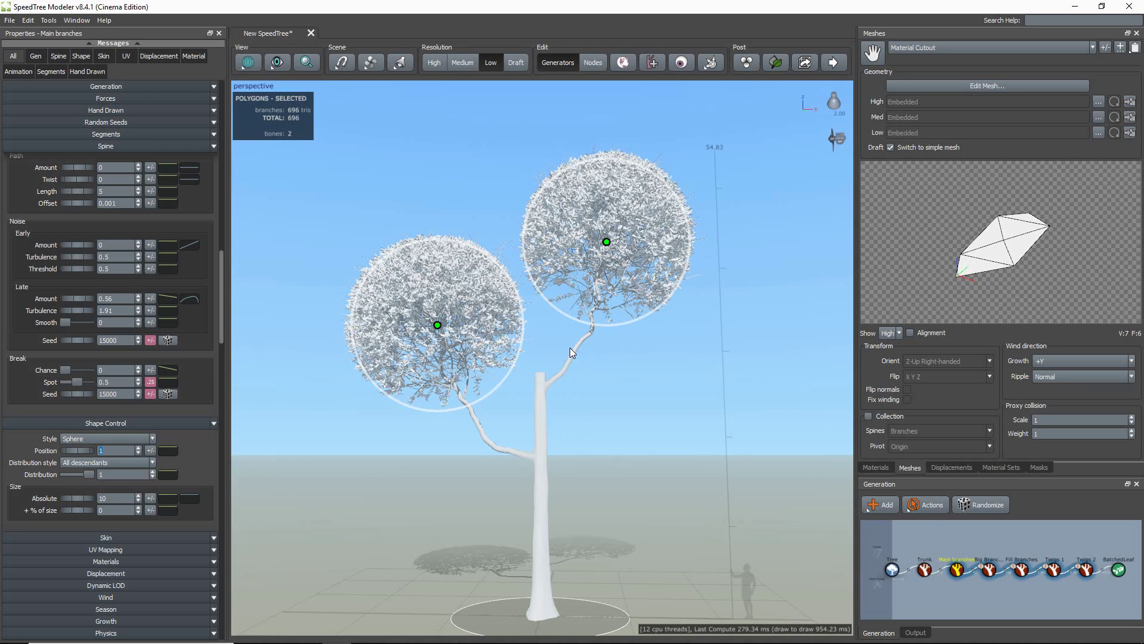
pyautogui.click(168, 450)
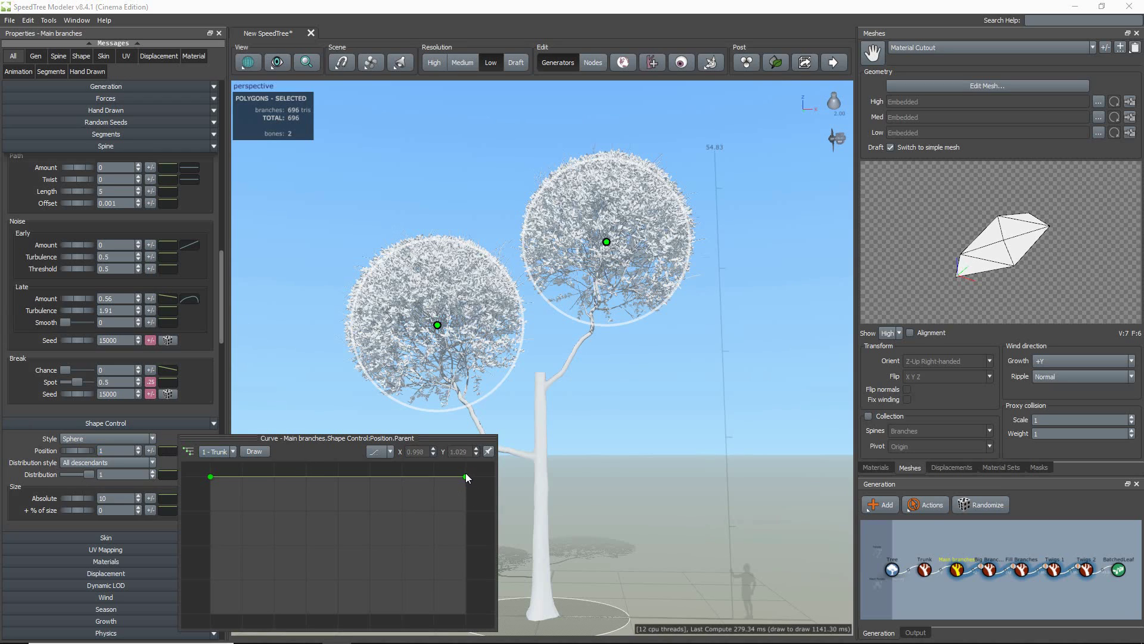
pyautogui.moveTo(467, 478)
pyautogui.mouseDown()
pyautogui.moveTo(467, 494)
pyautogui.moveTo(467, 483)
pyautogui.mouseUp()
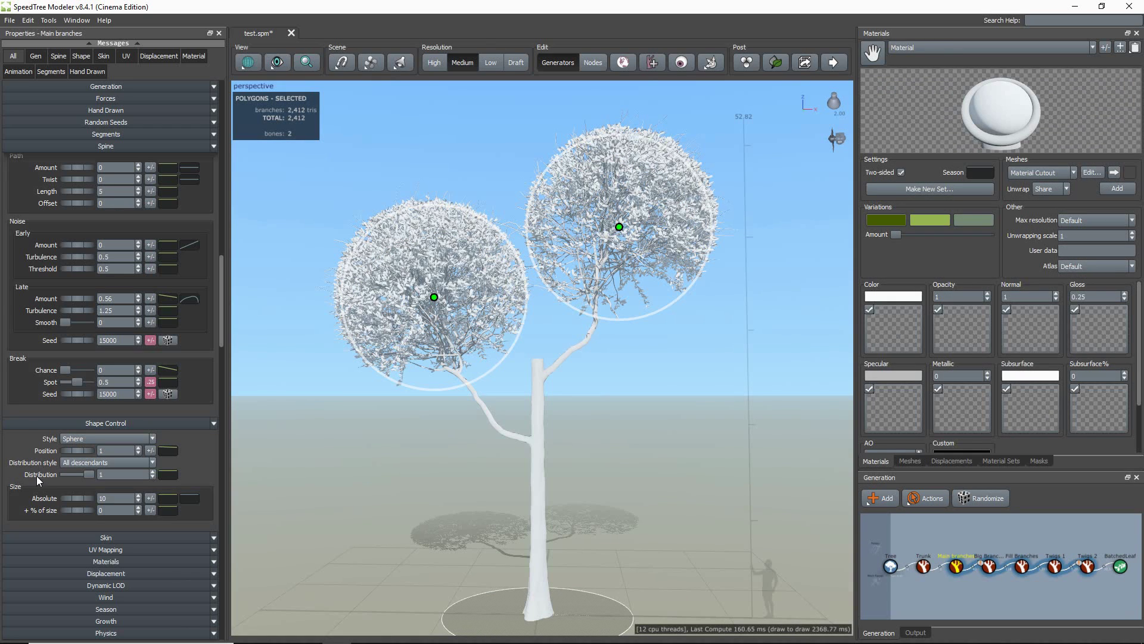
# Step: Set Distribution style to Branches only and lower the distribution amount
pyautogui.click(93, 462)
pyautogui.click(113, 471)
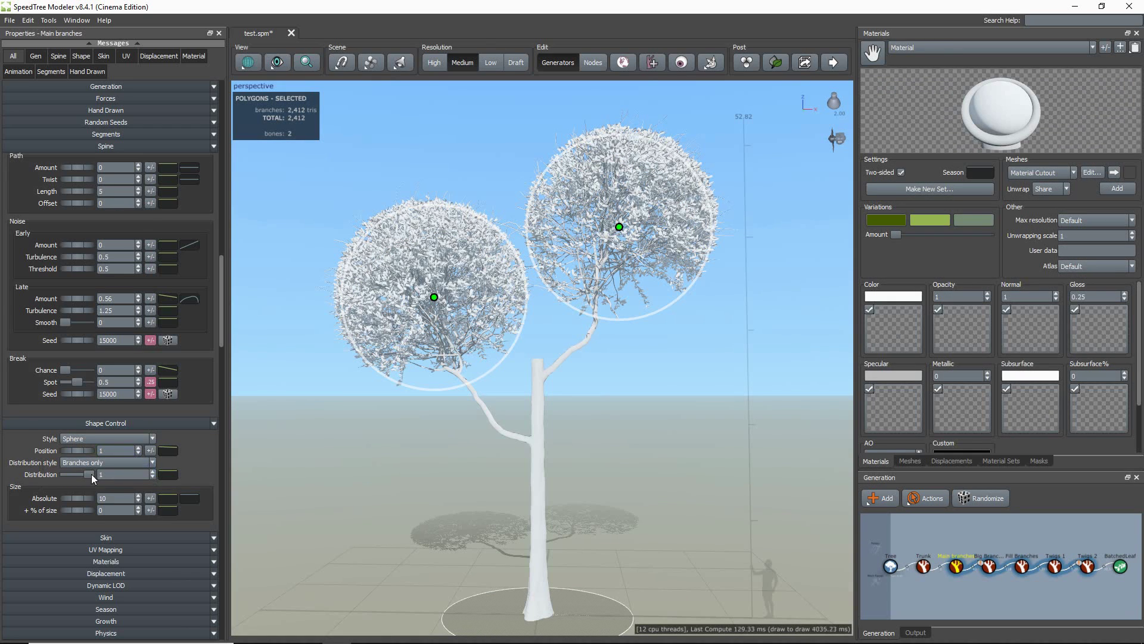
pyautogui.moveTo(90, 474)
pyautogui.mouseDown()
pyautogui.moveTo(68, 476)
pyautogui.moveTo(86, 475)
pyautogui.mouseUp()
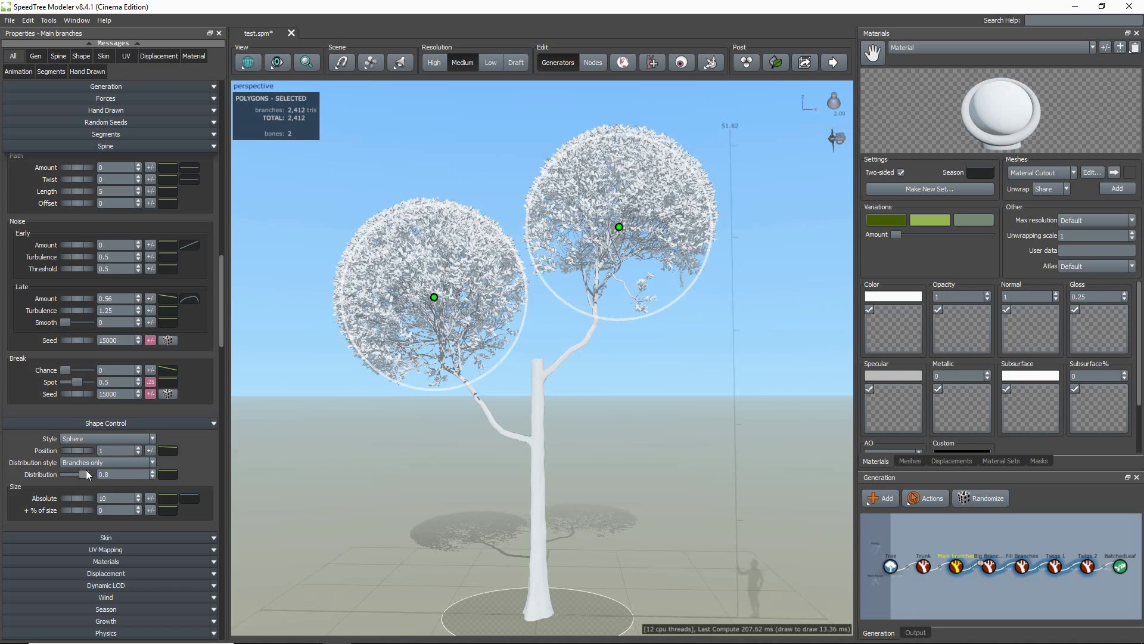
pyautogui.moveTo(1132, 540); pyautogui.dragTo(1040, 582)
pyautogui.click(954, 571)
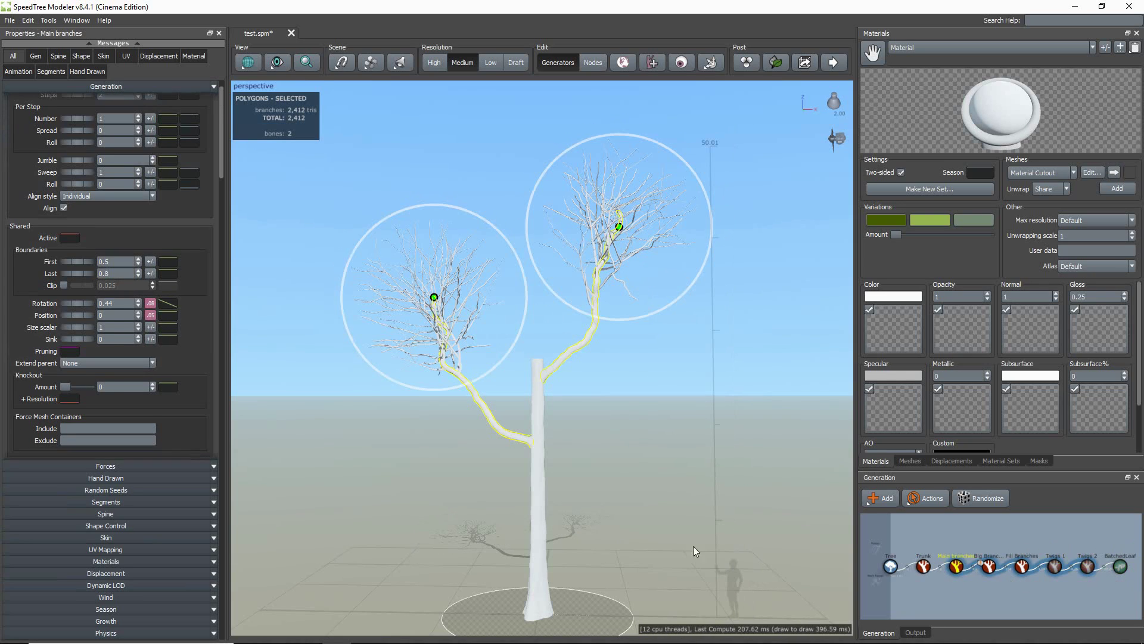
pyautogui.click(130, 526)
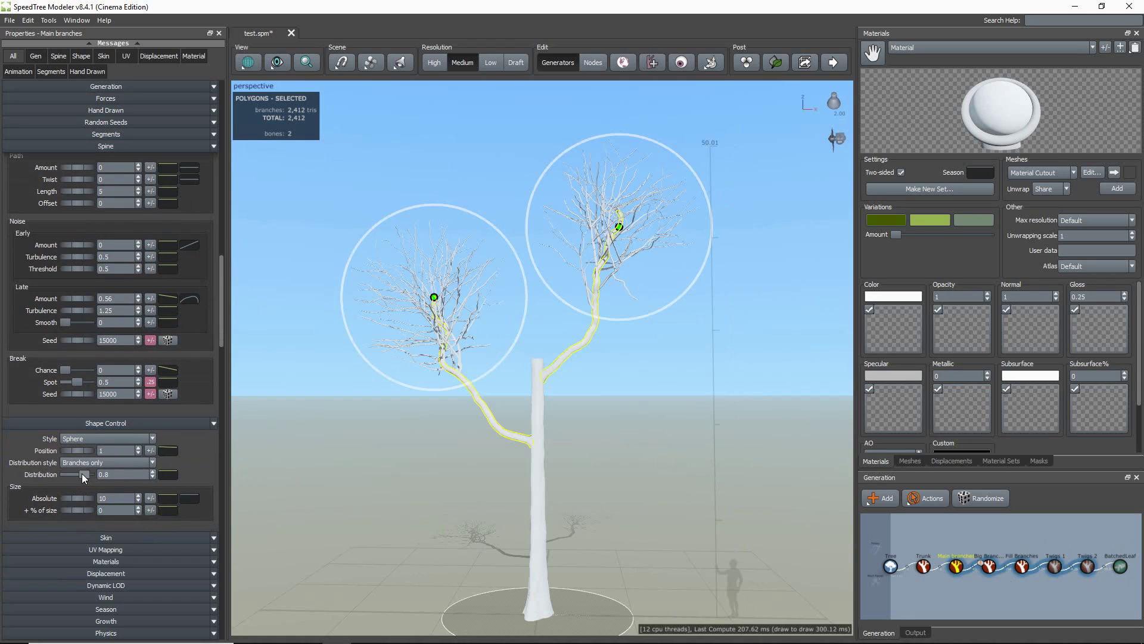
pyautogui.moveTo(82, 474)
pyautogui.mouseDown()
pyautogui.moveTo(71, 477)
pyautogui.moveTo(88, 476)
pyautogui.mouseUp()
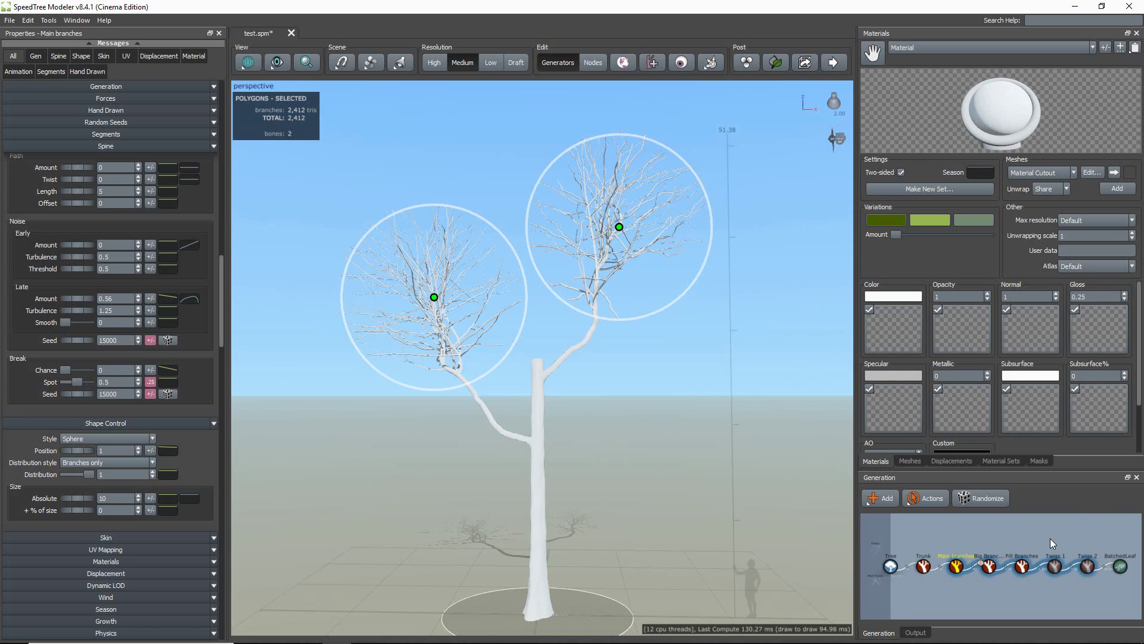
# Step: Unhide the twig and leaf generators and restore Distribution style to All descendants
pyautogui.moveTo(1049, 536); pyautogui.dragTo(1126, 582)
pyautogui.press('h')
pyautogui.click(956, 566)
pyautogui.click(134, 527)
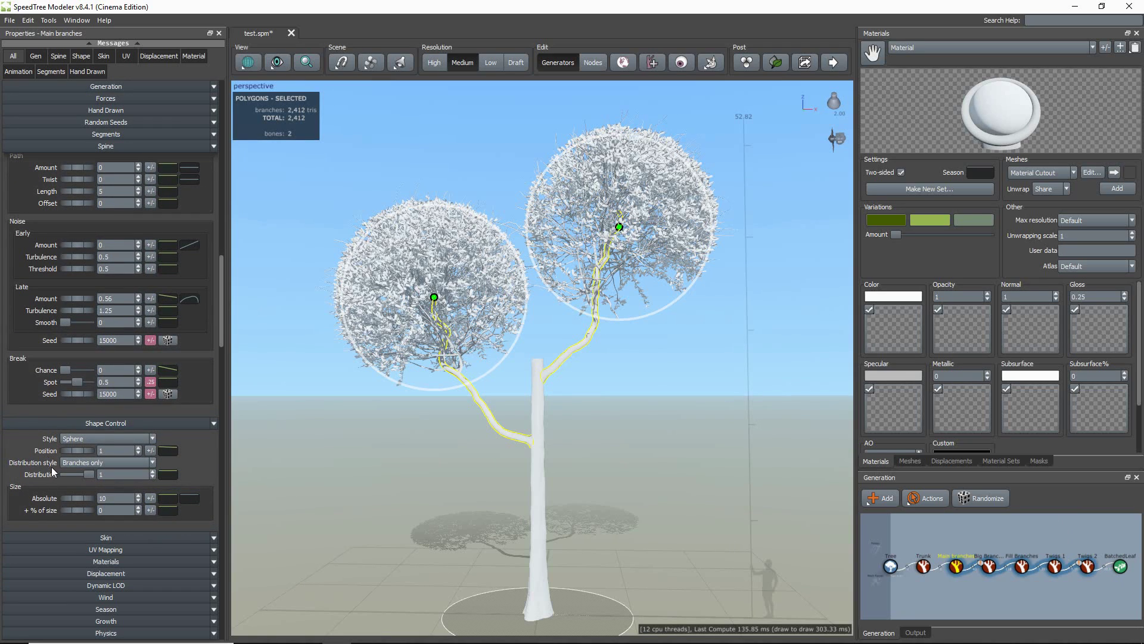
pyautogui.click(152, 463)
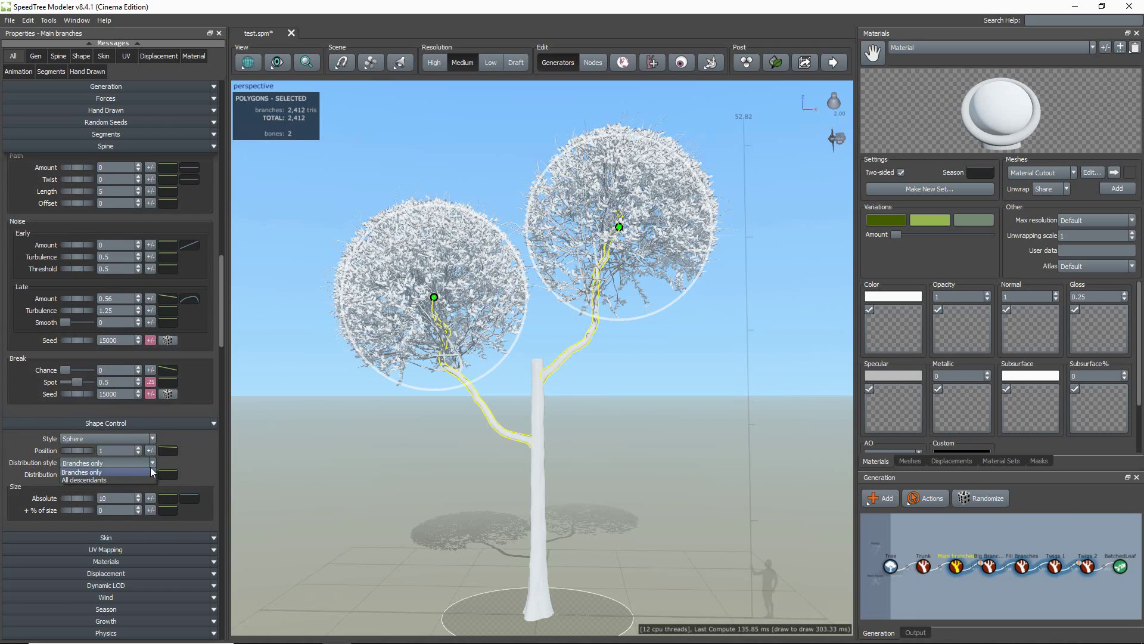
pyautogui.click(148, 480)
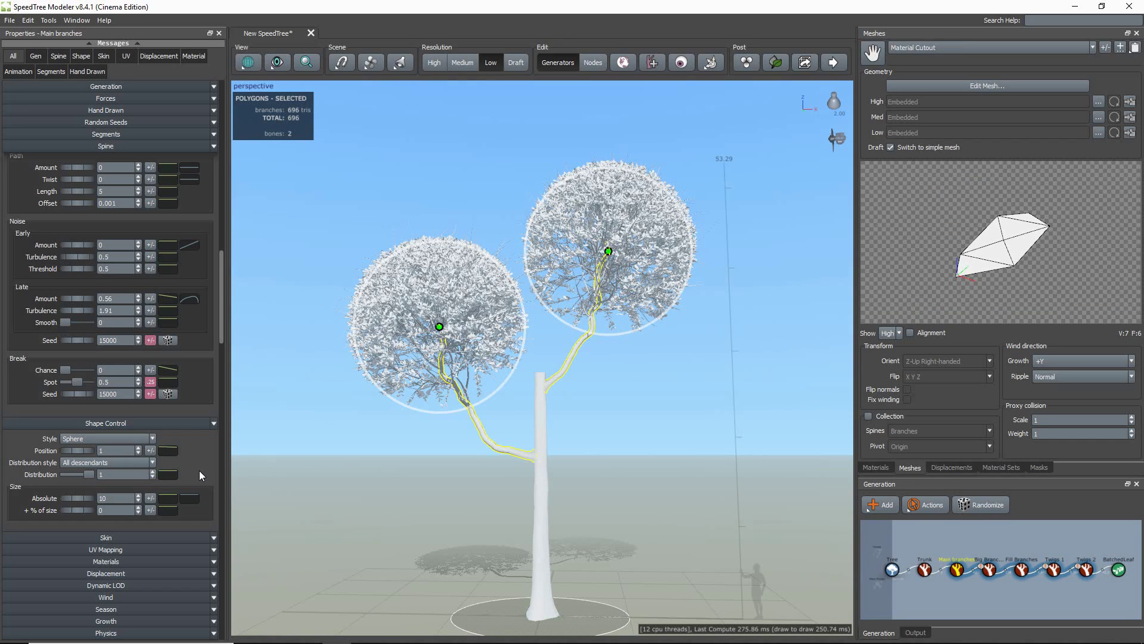
# Step: Enlarge the Main branches' absolute sphere size and reset its size curve to the Max preset
pyautogui.click(986, 569)
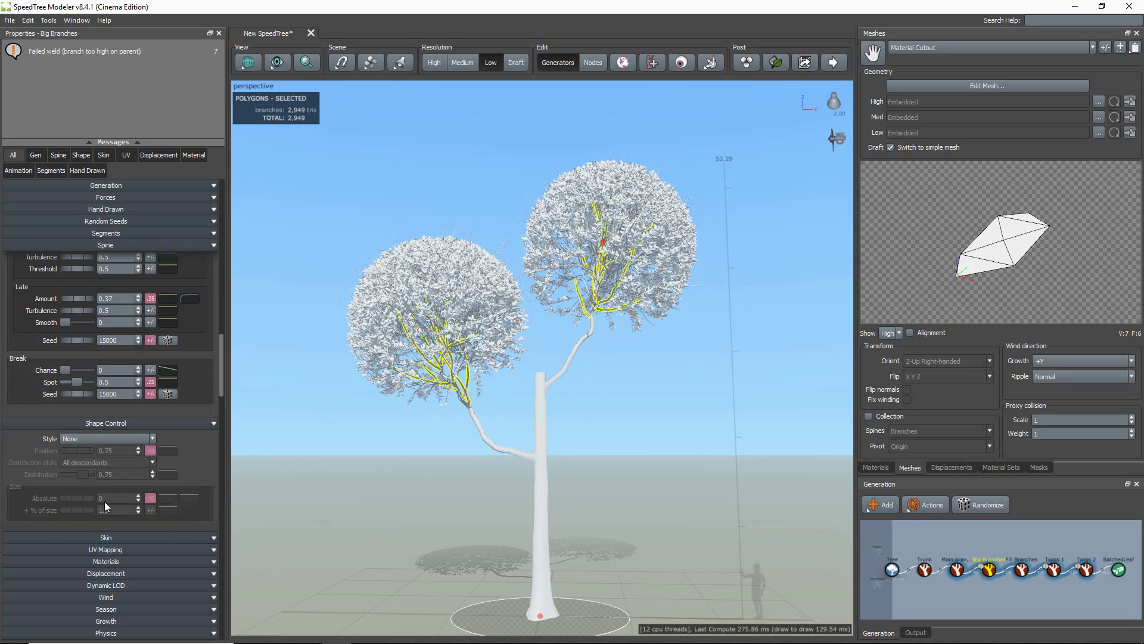
pyautogui.click(956, 574)
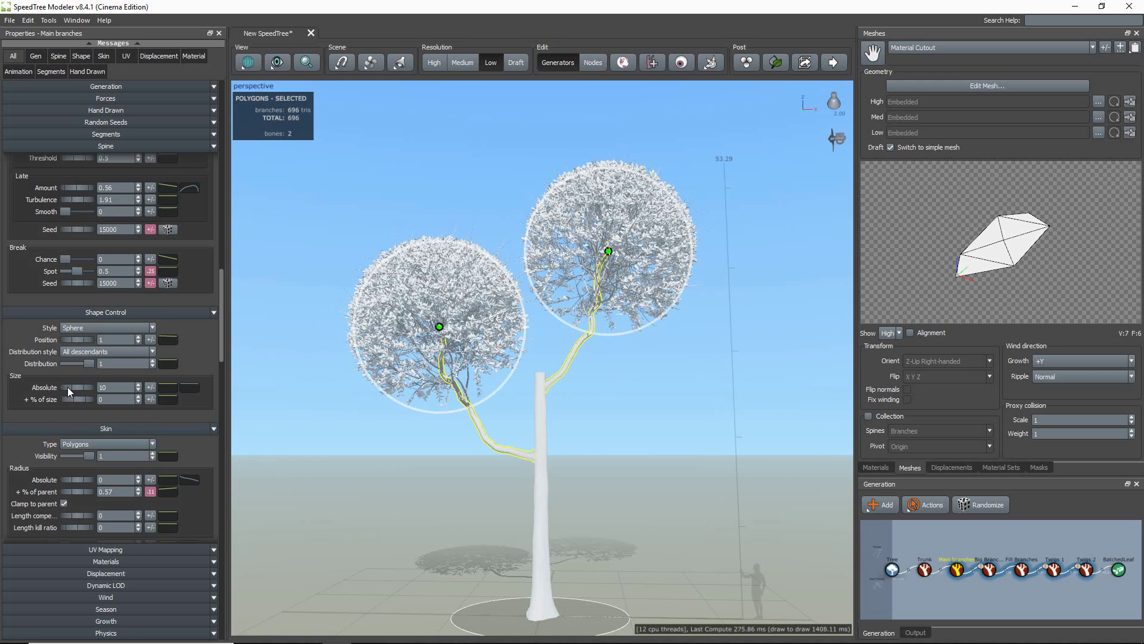
pyautogui.moveTo(67, 387)
pyautogui.mouseDown()
pyautogui.moveTo(178, 394)
pyautogui.moveTo(77, 388)
pyautogui.mouseUp()
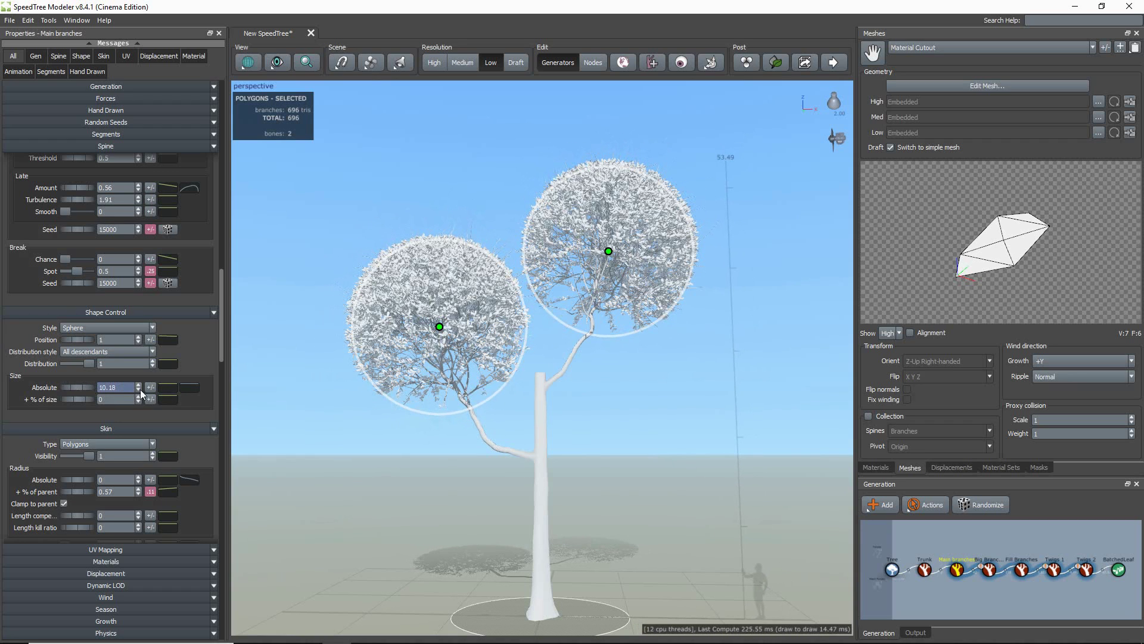
pyautogui.click(170, 389)
pyautogui.moveTo(468, 426)
pyautogui.mouseDown()
pyautogui.moveTo(468, 473)
pyautogui.moveTo(466, 445)
pyautogui.mouseUp()
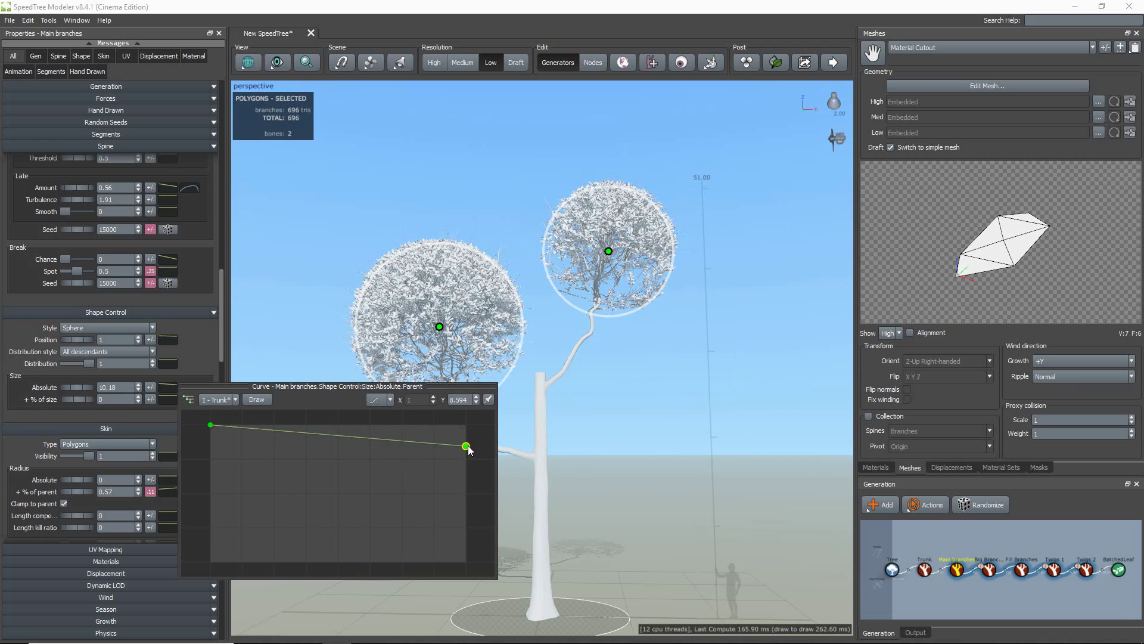
pyautogui.click(381, 400)
pyautogui.click(381, 418)
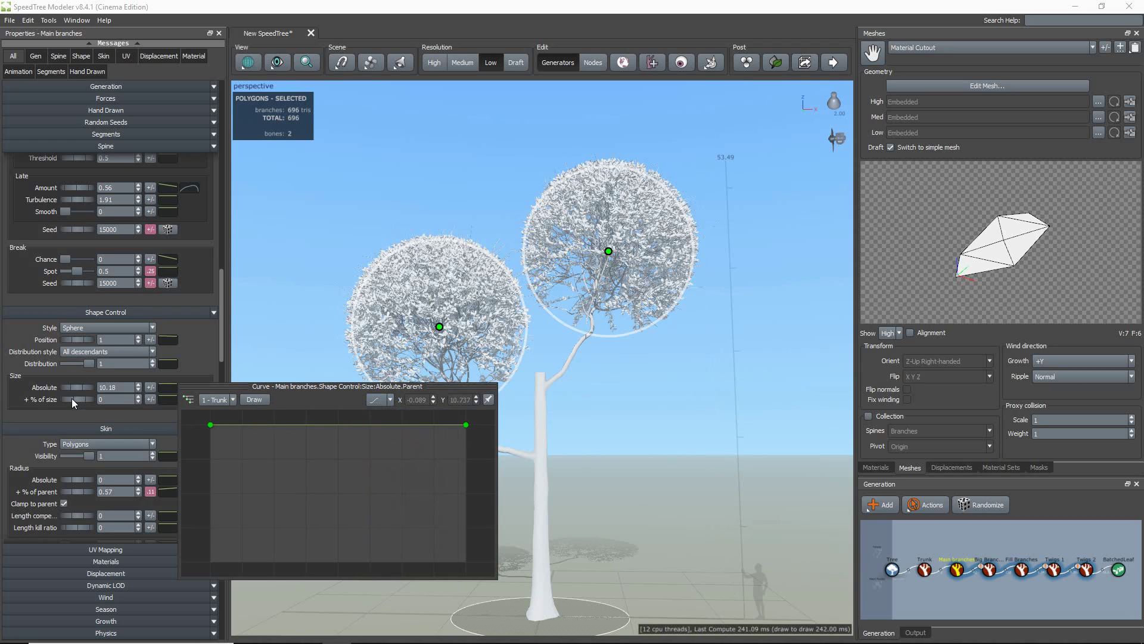
# Step: Set the sphere size to Absolute 0.7 and + % of size 0.5
pyautogui.moveTo(71, 398); pyautogui.dragTo(219, 397)
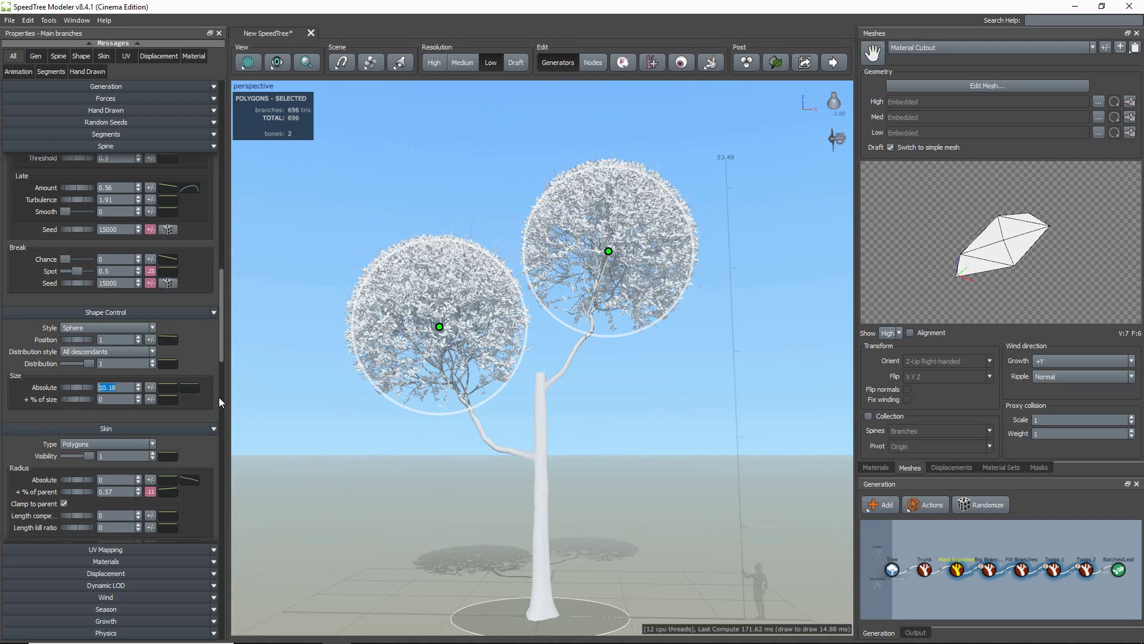
pyautogui.write('0')
pyautogui.press('Return')
pyautogui.moveTo(75, 399)
pyautogui.mouseDown()
pyautogui.moveTo(116, 399)
pyautogui.moveTo(79, 399)
pyautogui.moveTo(95, 401)
pyautogui.mouseUp()
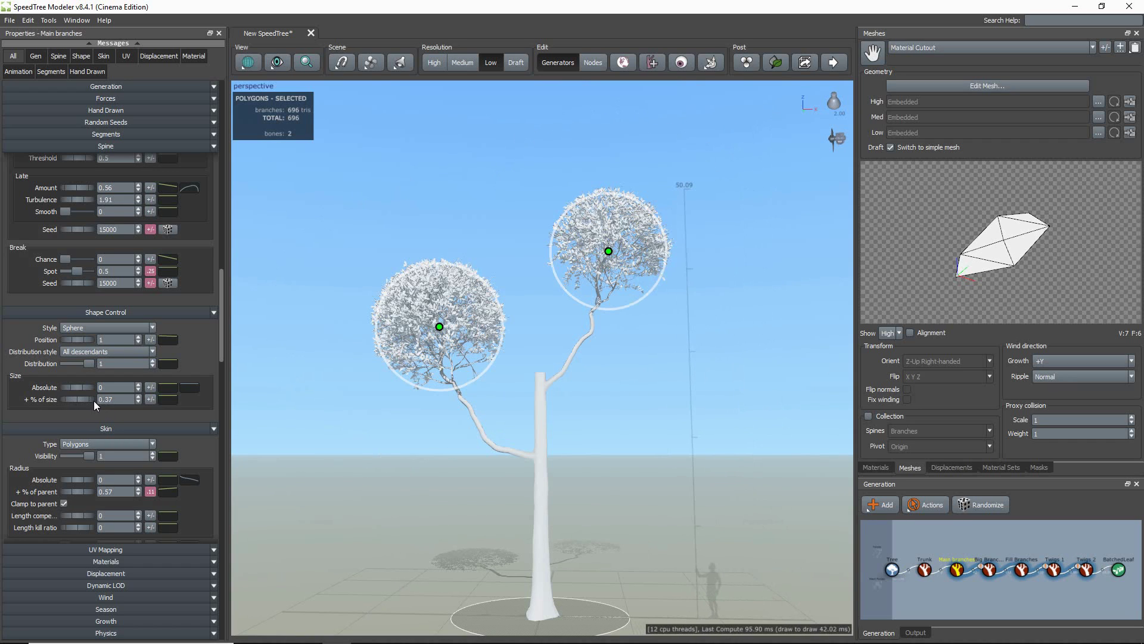
pyautogui.write('0.5')
pyautogui.hotkey('shift', 'Tab')
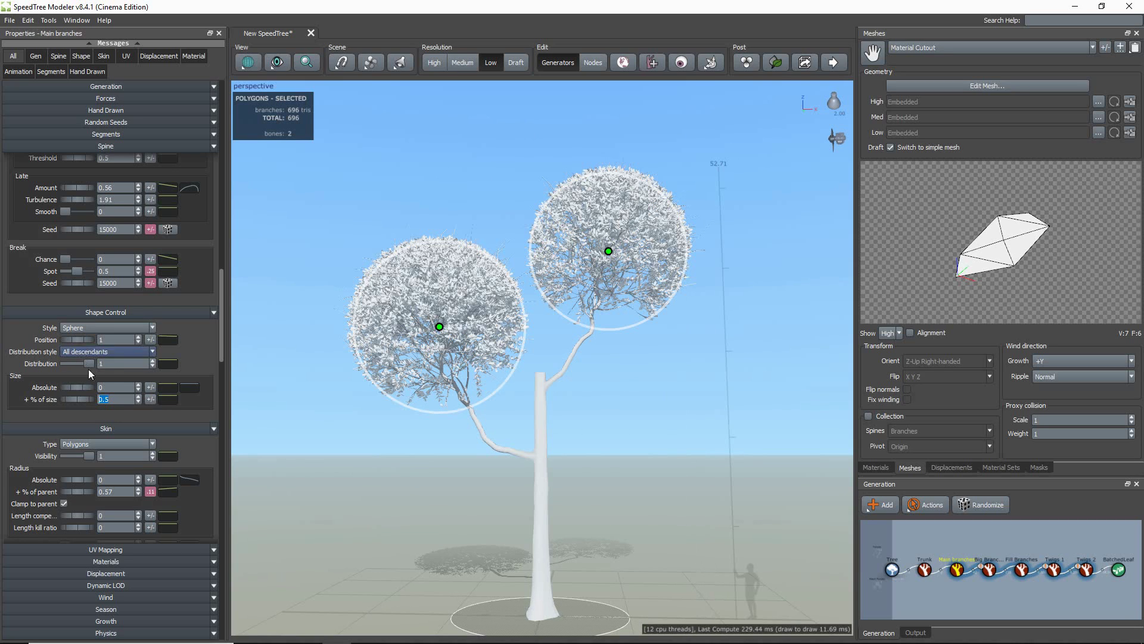
pyautogui.write('5')
pyautogui.press('Return')
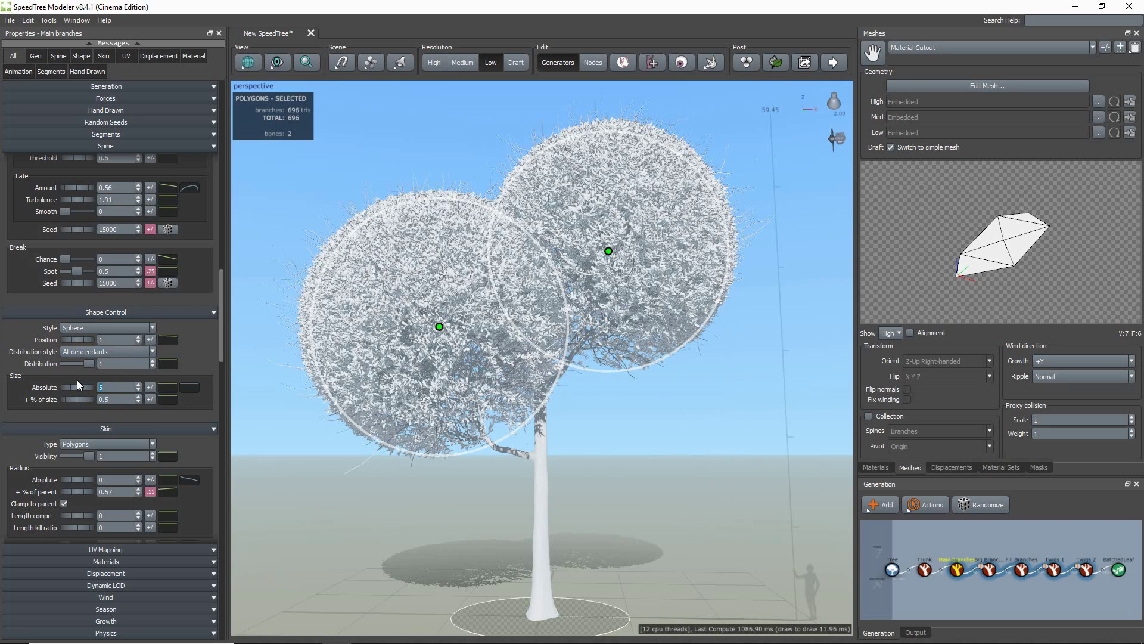
pyautogui.write('1')
pyautogui.press('Return')
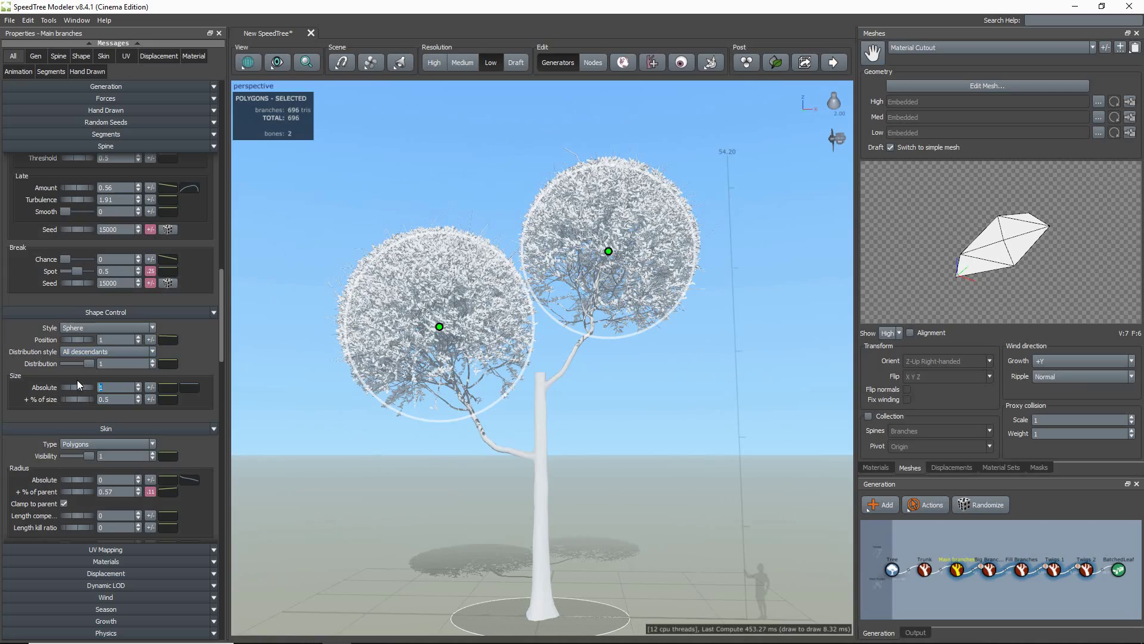
pyautogui.write('.7')
pyautogui.press('Return')
pyautogui.moveTo(607, 417)
pyautogui.mouseDown()
pyautogui.moveTo(614, 456)
pyautogui.moveTo(617, 424)
pyautogui.mouseUp()
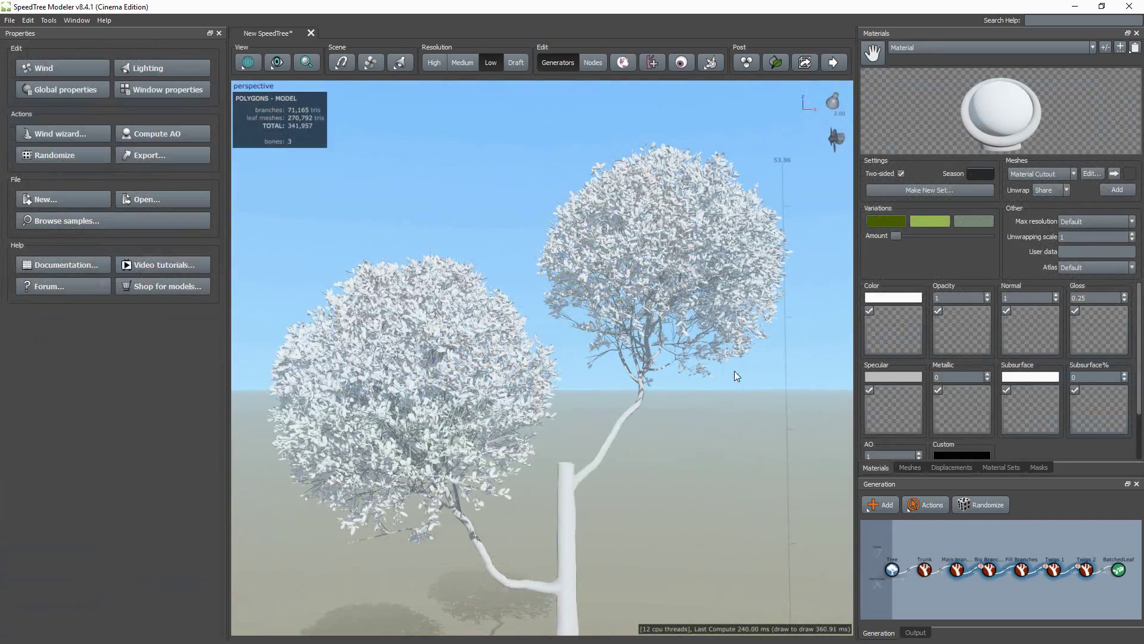
# Step: Set the Main branches' Shape Control style to Enabled force meshes
pyautogui.moveTo(721, 425)
pyautogui.mouseDown()
pyautogui.moveTo(720, 437)
pyautogui.moveTo(740, 442)
pyautogui.moveTo(733, 437)
pyautogui.mouseUp()
pyautogui.click(958, 570)
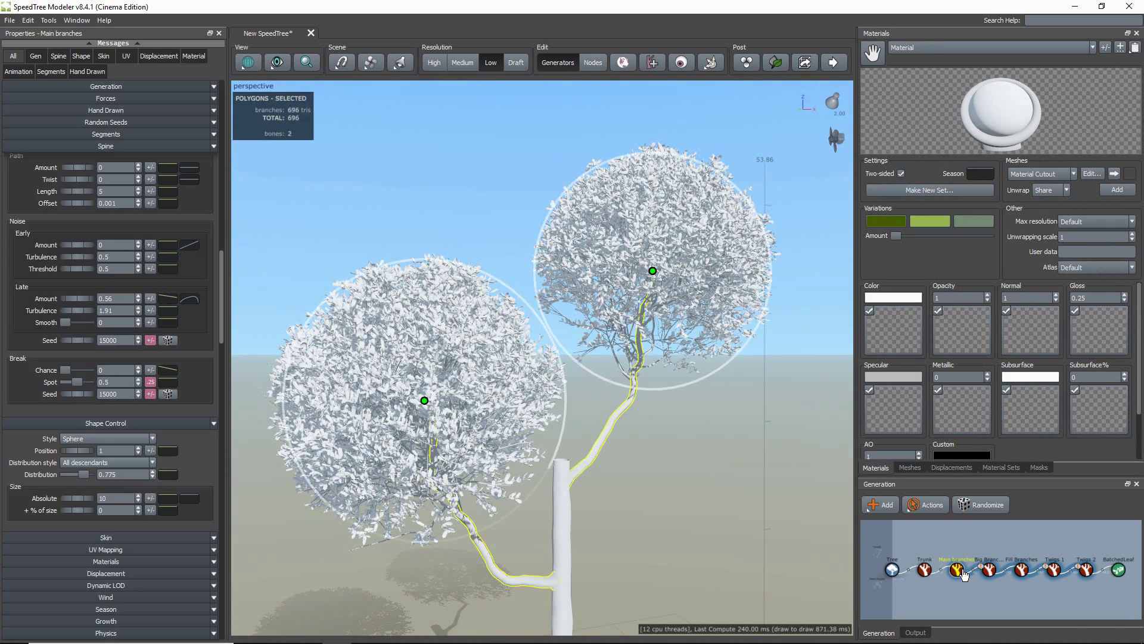
pyautogui.click(104, 439)
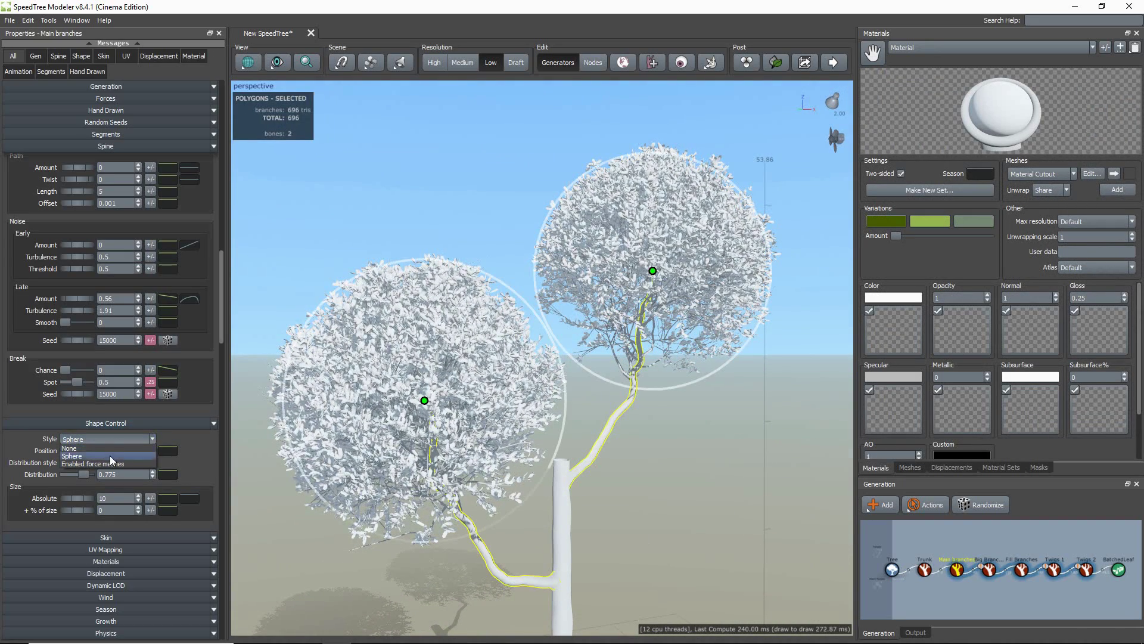
pyautogui.click(136, 464)
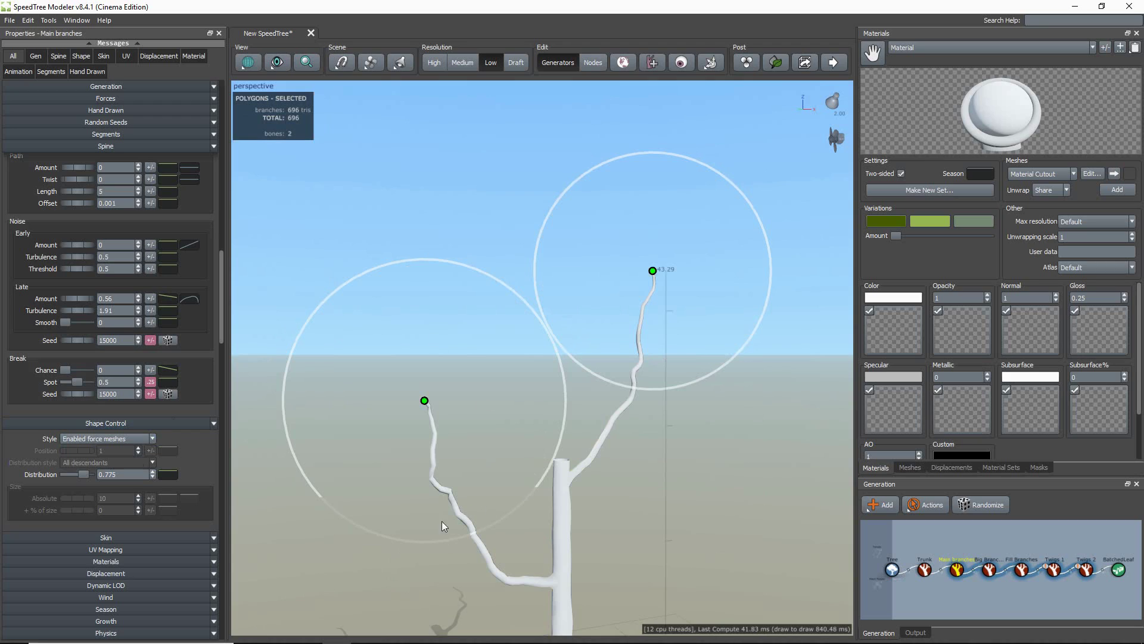
# Step: Add a Mesh force to the scene using the boxwood Square.obj cube mesh
pyautogui.click(912, 470)
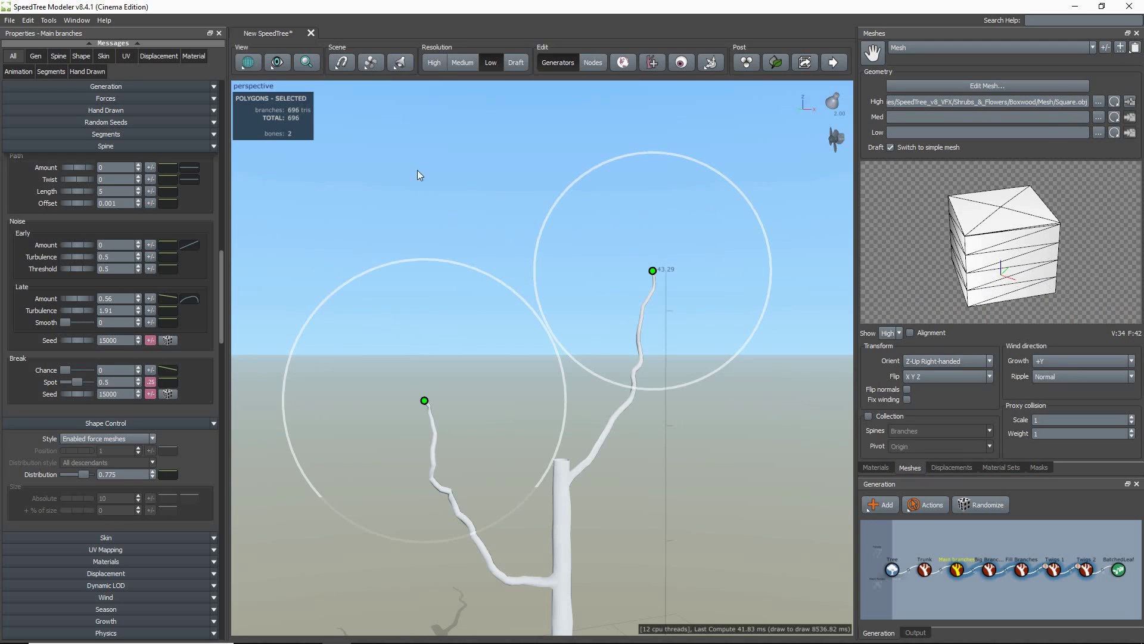
pyautogui.click(345, 66)
pyautogui.moveTo(381, 74)
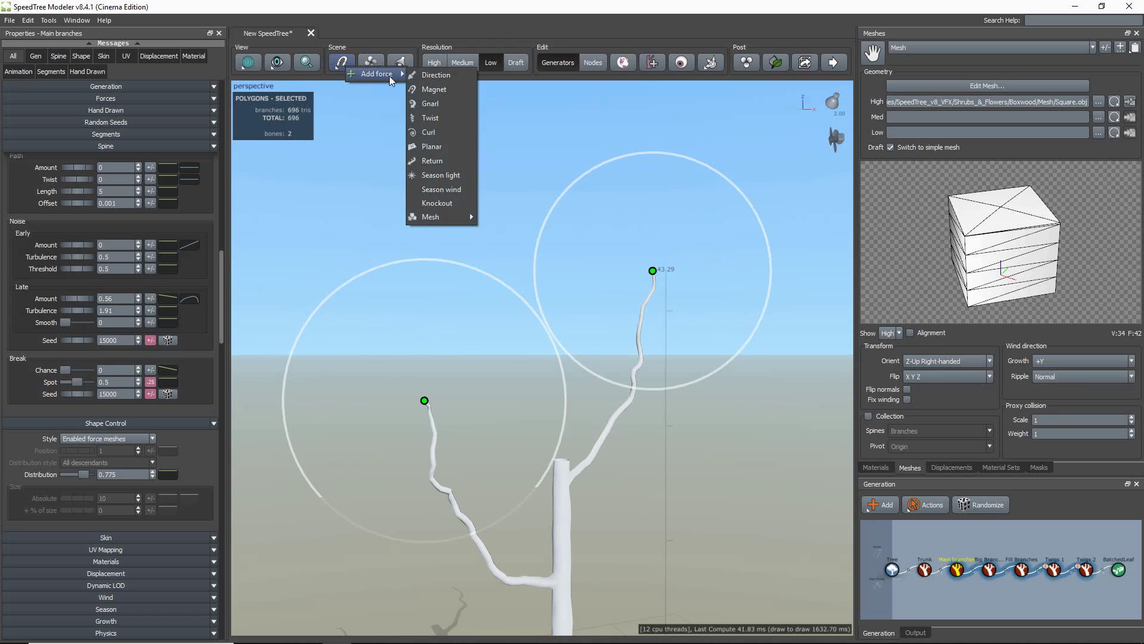
pyautogui.moveTo(452, 218)
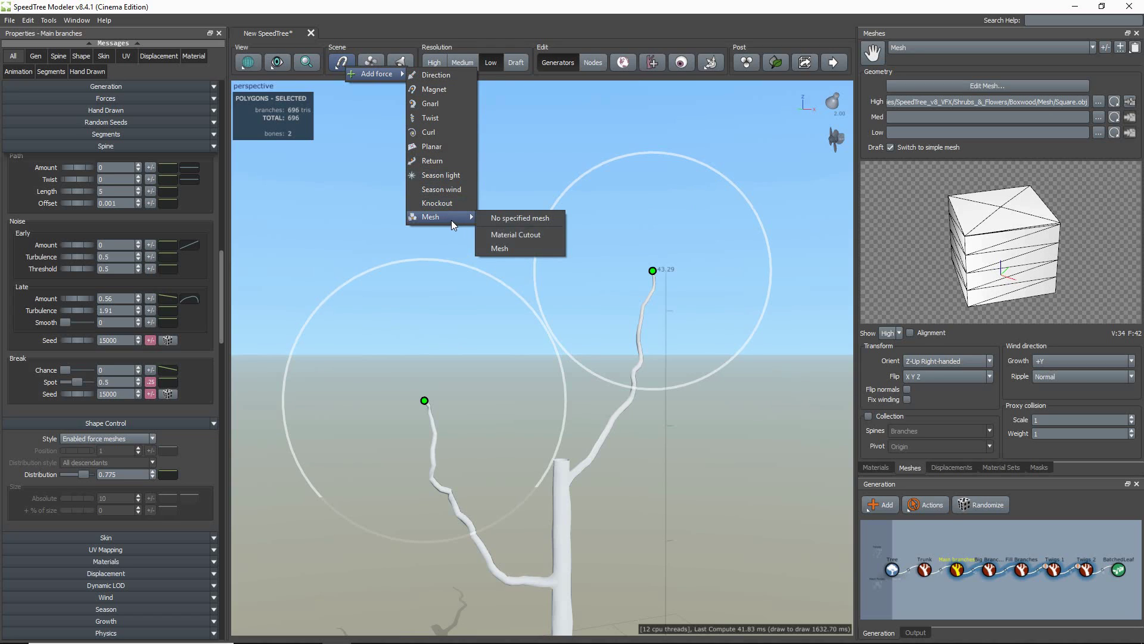
pyautogui.click(517, 248)
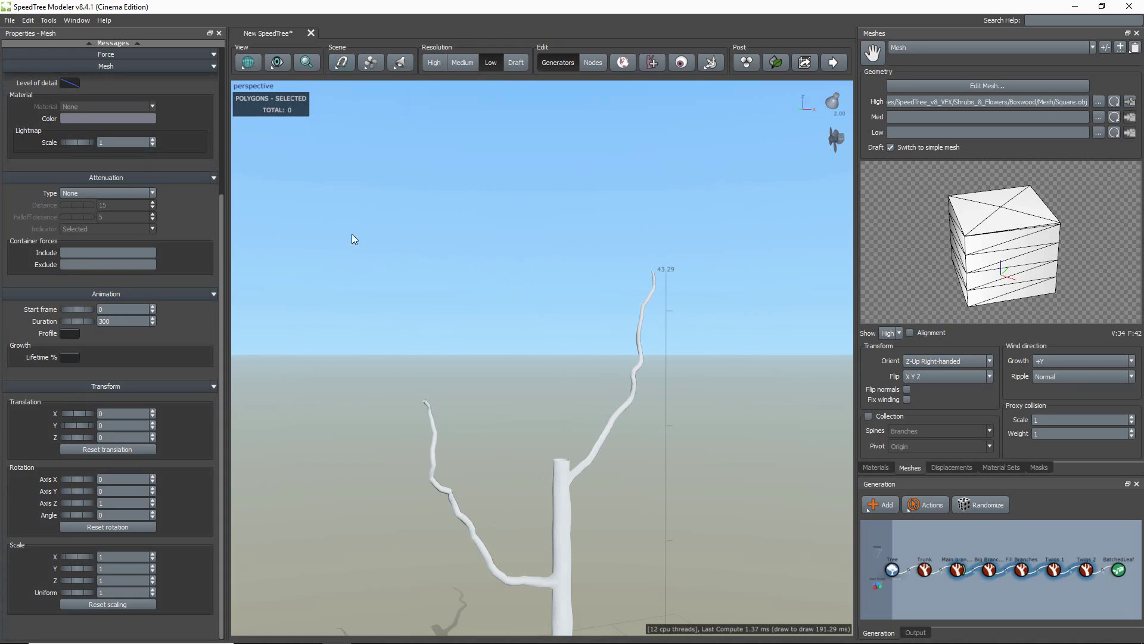
# Step: Frame the cube mesh force, raise it to the upper trunk and scale it to 5
pyautogui.press('f')
pyautogui.moveTo(472, 251); pyautogui.dragTo(534, 296, button='right')
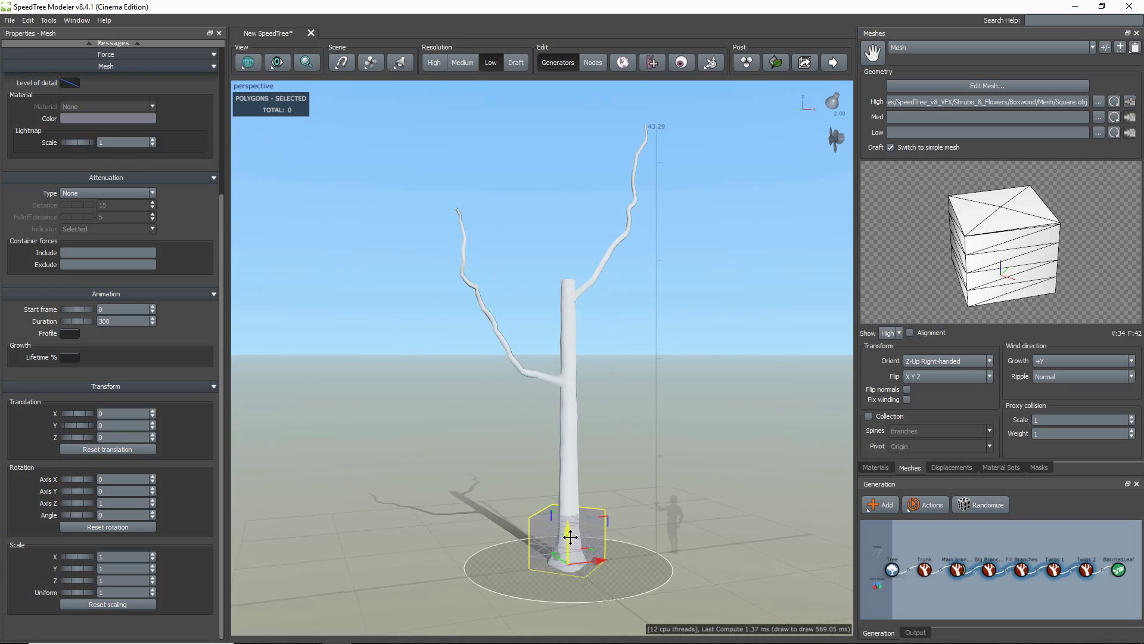
pyautogui.moveTo(566, 536); pyautogui.dragTo(519, 248)
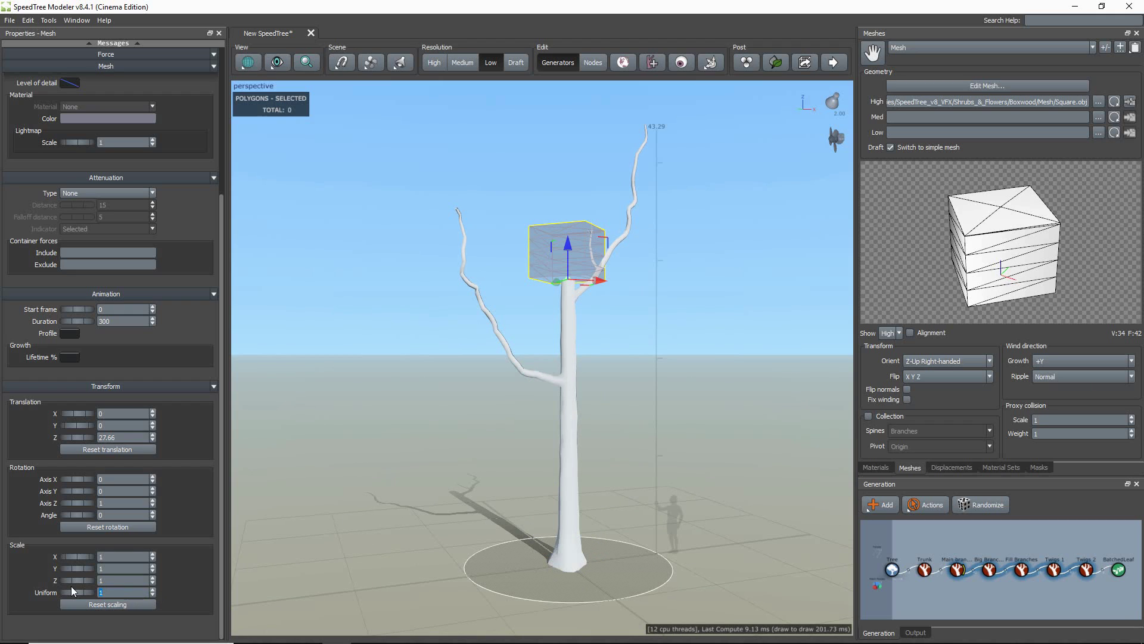
pyautogui.press('Return')
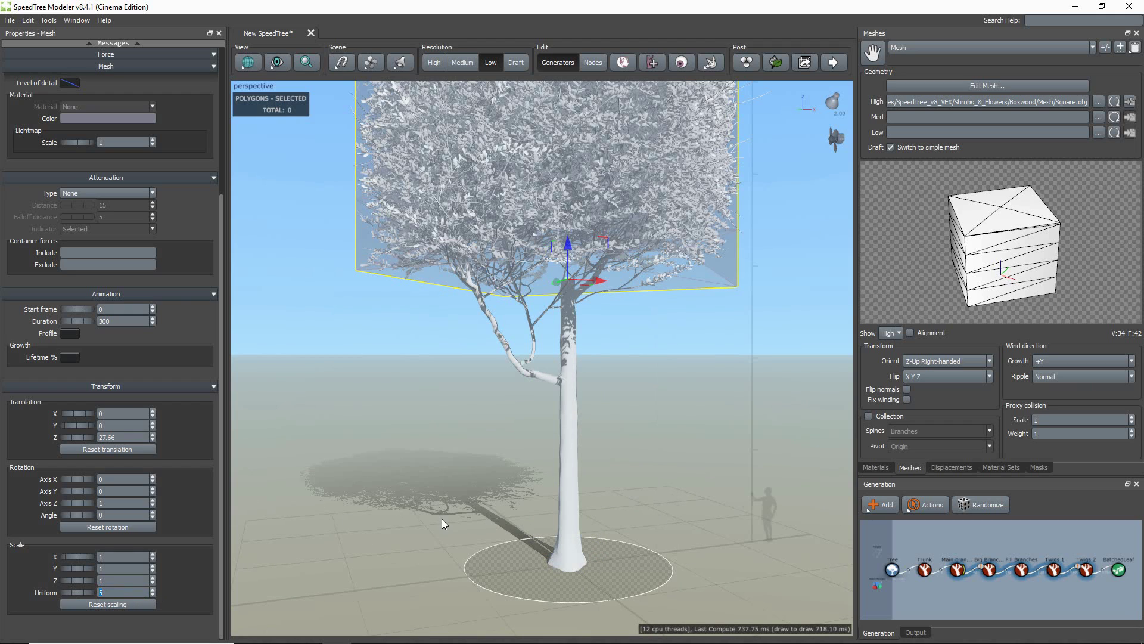
# Step: Lower the cube force mesh slightly to Z 24.487 and set its Scale Z to 1.5
pyautogui.moveTo(381, 516); pyautogui.dragTo(371, 514)
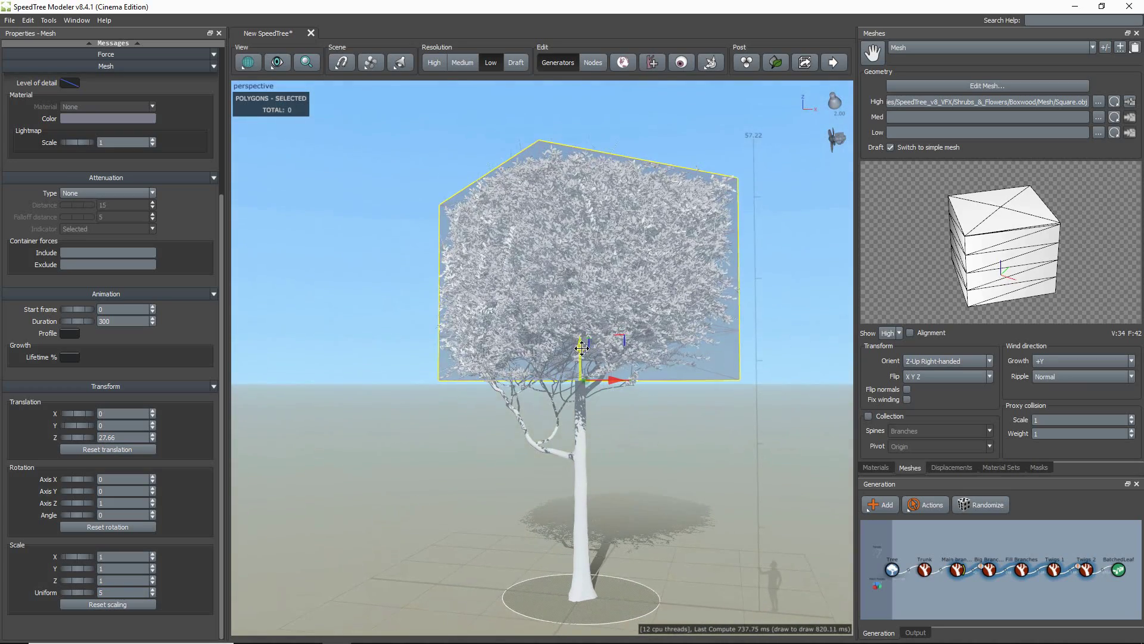
pyautogui.moveTo(583, 348); pyautogui.dragTo(583, 377)
pyautogui.click(101, 580)
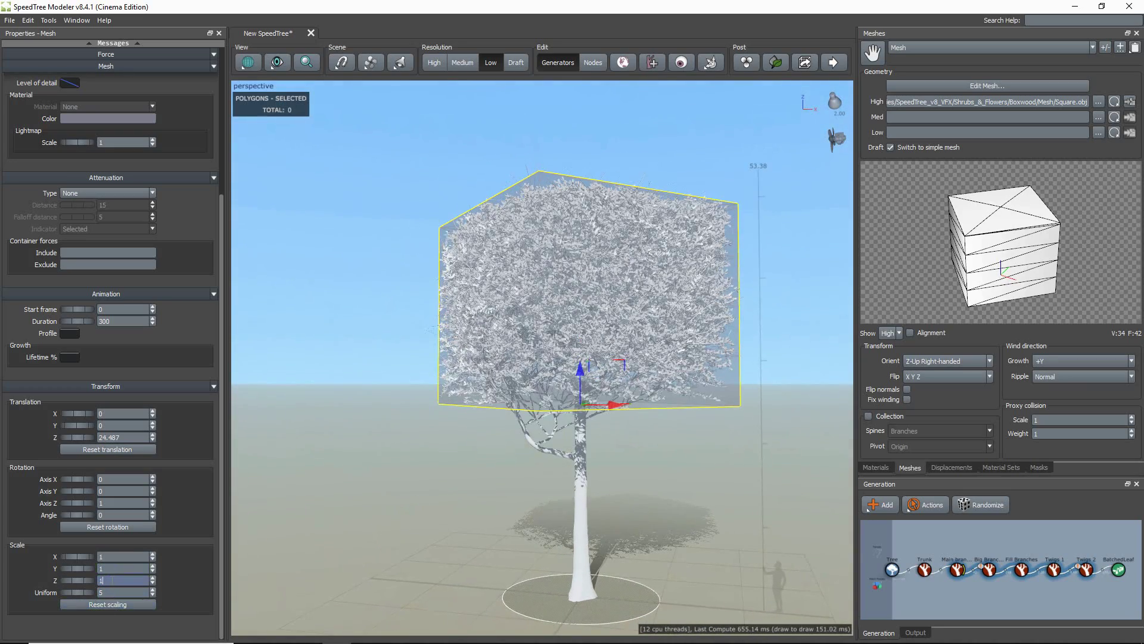
pyautogui.scroll(-2, 646, 404)
pyautogui.moveTo(646, 404); pyautogui.dragTo(690, 426)
pyautogui.moveTo(692, 424); pyautogui.dragTo(688, 442, button='middle')
pyautogui.moveTo(688, 445); pyautogui.dragTo(667, 445)
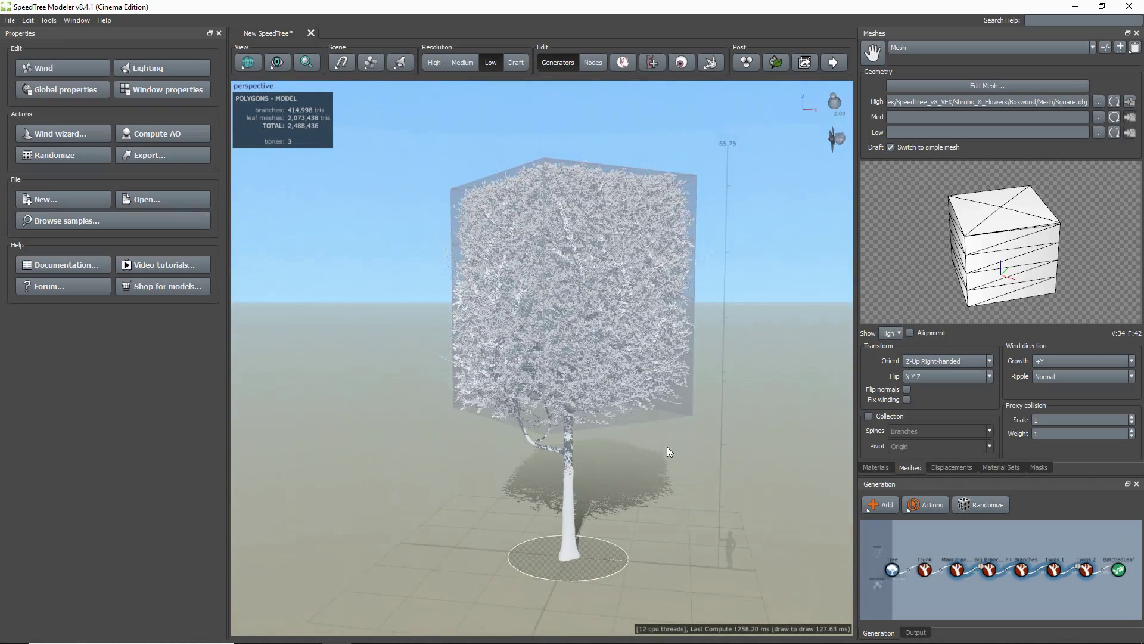
# Step: Shrink the cube force mesh to uniform scale 1, move it left and up, then enlarge it slightly
pyautogui.click(653, 399)
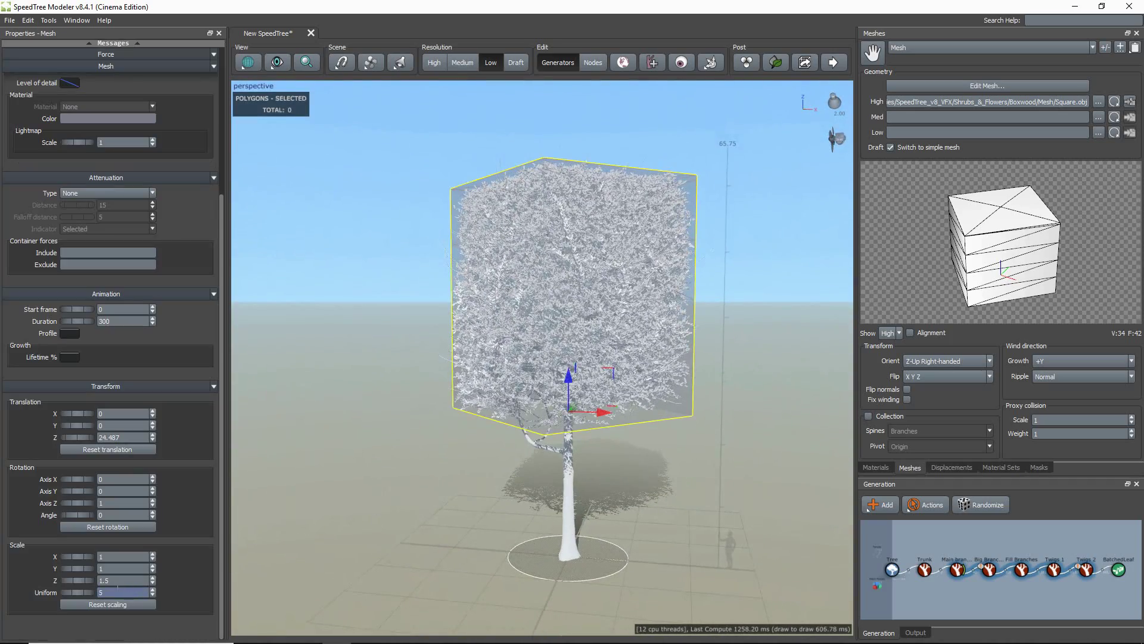
pyautogui.press('Return')
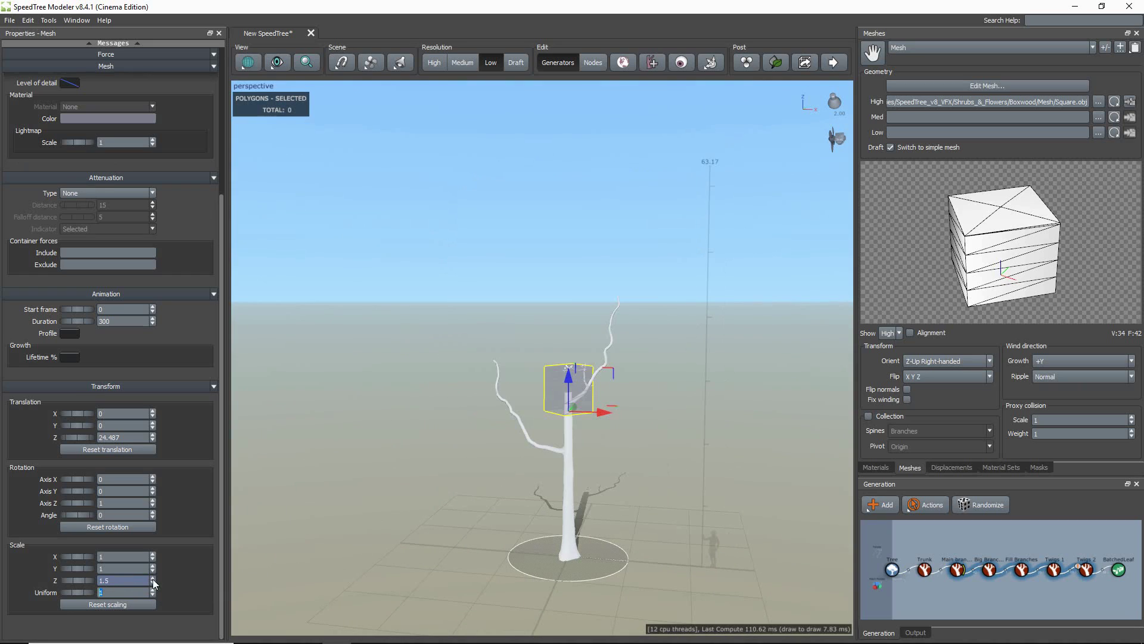
pyautogui.scroll(2, 641, 463)
pyautogui.moveTo(614, 436); pyautogui.dragTo(516, 433)
pyautogui.moveTo(485, 398); pyautogui.dragTo(485, 382)
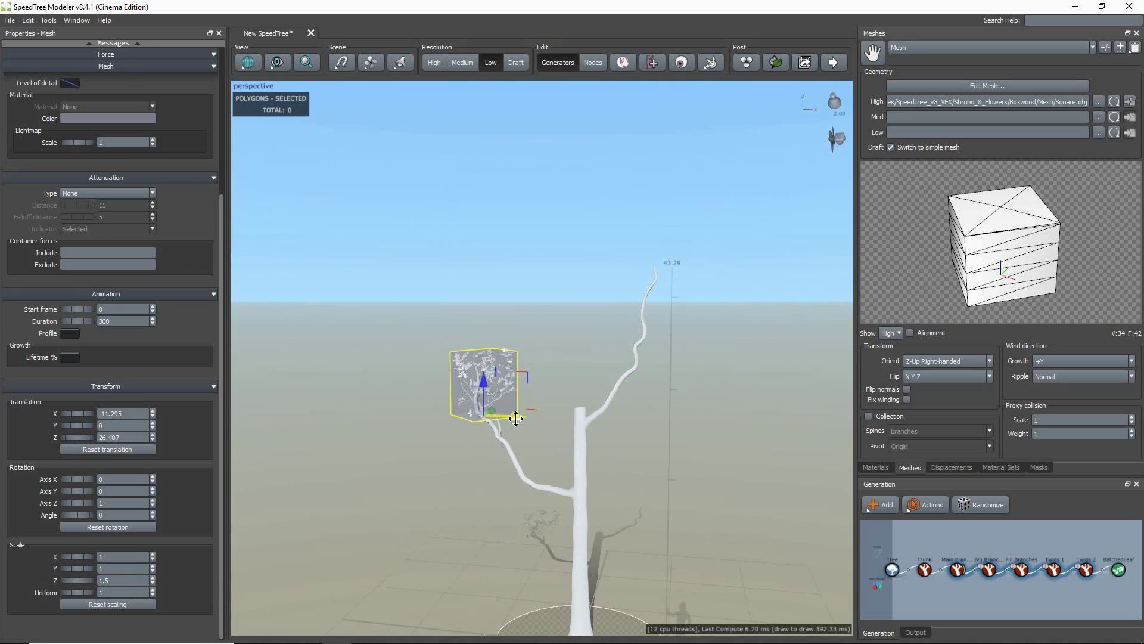
pyautogui.moveTo(516, 416); pyautogui.dragTo(510, 416)
pyautogui.click(152, 590)
pyautogui.moveTo(411, 551); pyautogui.dragTo(598, 391)
# Step: Duplicate the cube as Mesh 2 and place the copy higher and to the right
pyautogui.keyDown('shift'); pyautogui.moveTo(509, 421); pyautogui.dragTo(692, 439); pyautogui.keyUp('shift')
pyautogui.moveTo(627, 400)
pyautogui.mouseDown()
pyautogui.moveTo(617, 345)
pyautogui.moveTo(632, 379)
pyautogui.mouseUp()
pyautogui.moveTo(650, 405); pyautogui.dragTo(820, 414)
pyautogui.moveTo(658, 359); pyautogui.dragTo(605, 261)
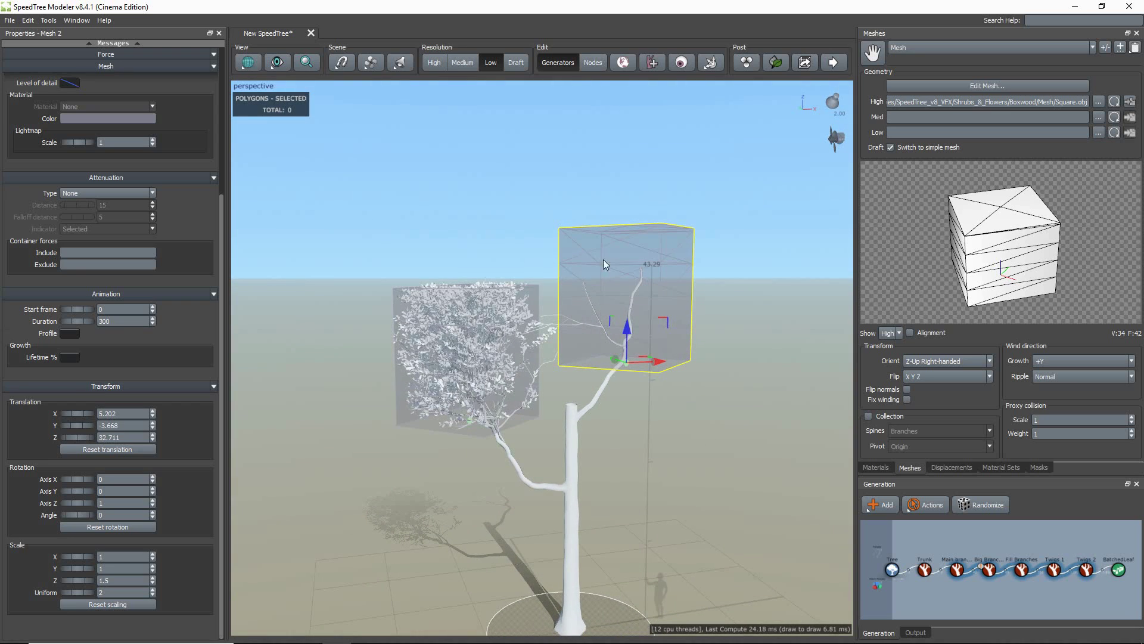
# Step: Enable Mesh 2 as a force on Main branches and give the right cube uniform scale 3
pyautogui.click(956, 568)
pyautogui.click(63, 323)
pyautogui.moveTo(704, 411); pyautogui.dragTo(639, 416)
pyautogui.click(650, 378)
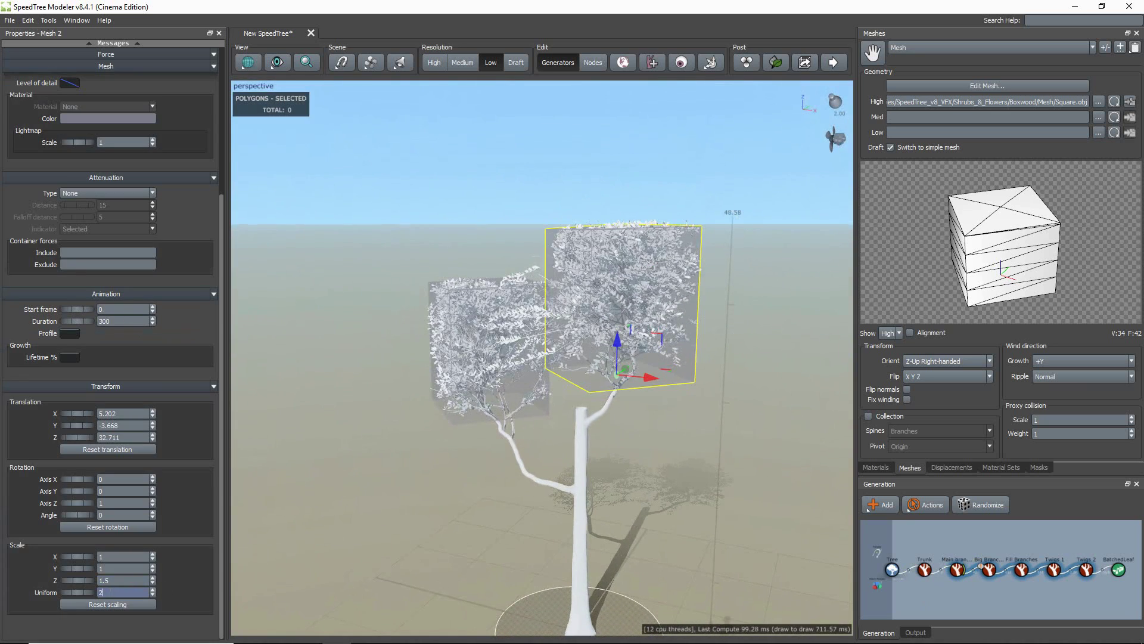
pyautogui.press('Return')
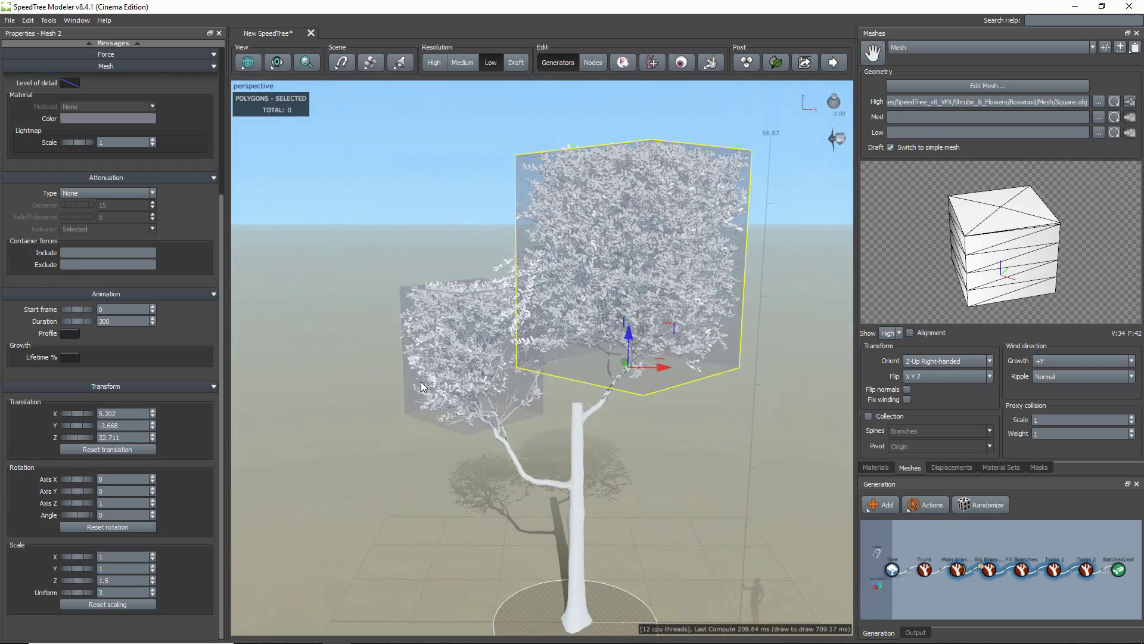
# Step: Adjust the Main branches shape control Distribution amount
pyautogui.moveTo(739, 508); pyautogui.dragTo(813, 529)
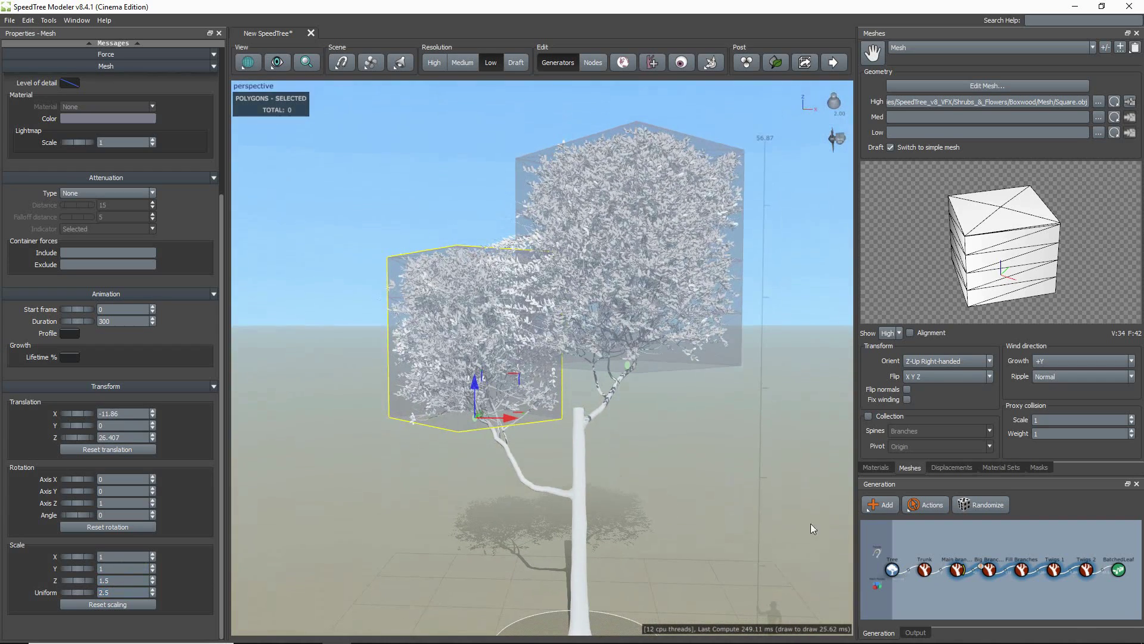
pyautogui.click(957, 570)
pyautogui.click(150, 525)
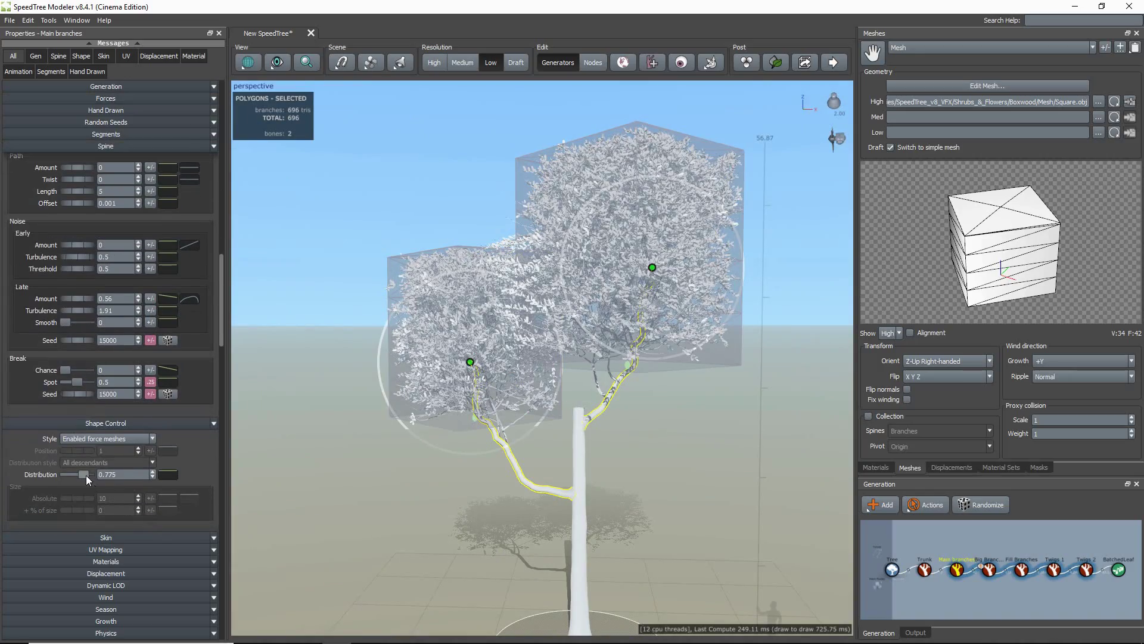
pyautogui.moveTo(85, 474); pyautogui.dragTo(85, 477)
pyautogui.moveTo(305, 484); pyautogui.dragTo(747, 480)
# Step: Hide and reshow the force-mesh boxes, then raise the Mesh 2 cube higher along Z
pyautogui.click(631, 453)
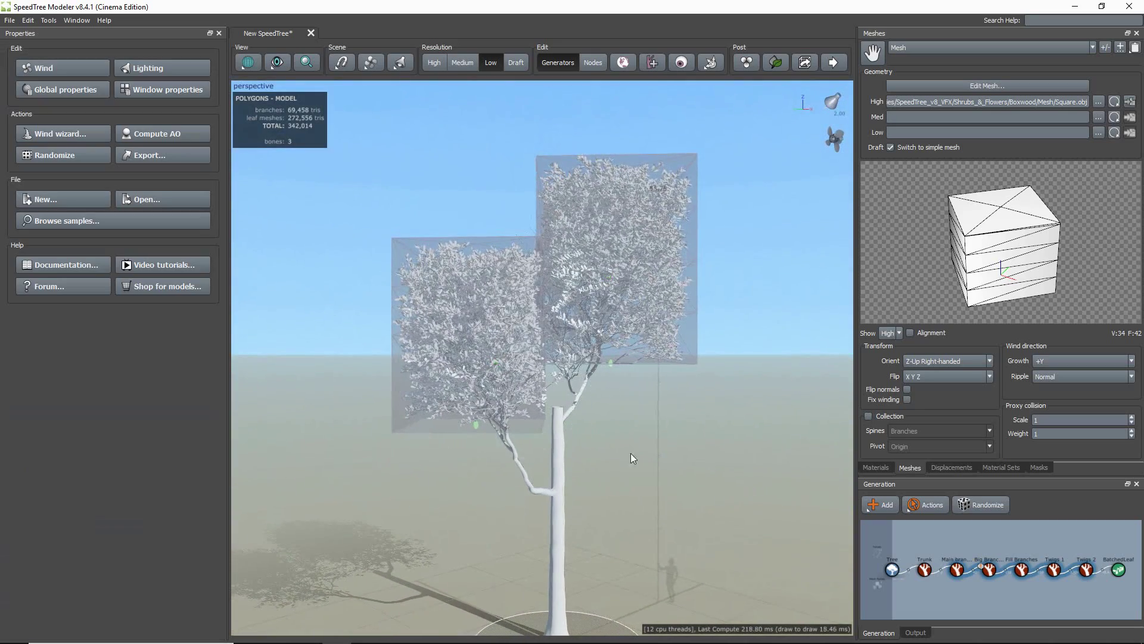
pyautogui.click(339, 65)
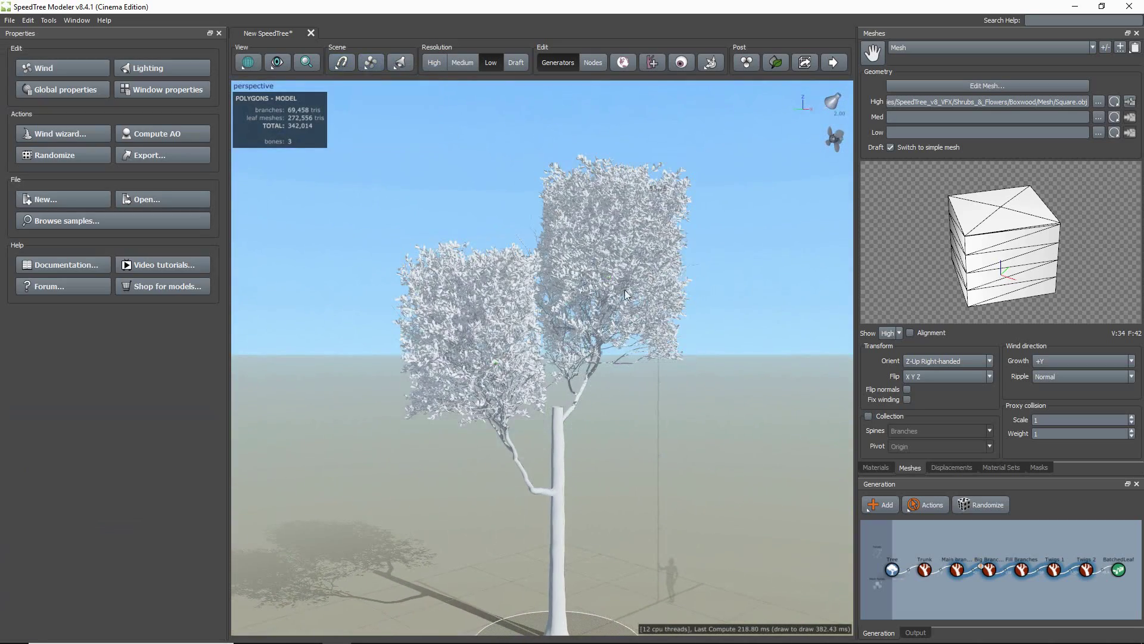
pyautogui.moveTo(719, 356); pyautogui.dragTo(705, 320)
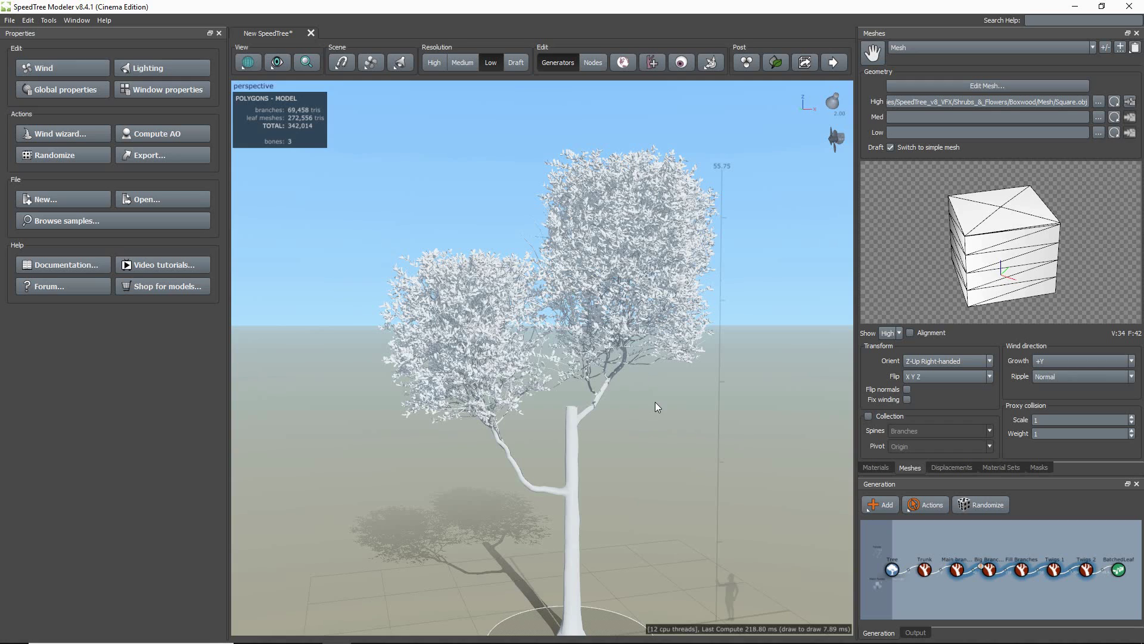
pyautogui.click(341, 62)
pyautogui.click(625, 329)
pyautogui.moveTo(625, 329)
pyautogui.mouseDown()
pyautogui.moveTo(622, 269)
pyautogui.moveTo(623, 334)
pyautogui.moveTo(624, 320)
pyautogui.mouseUp()
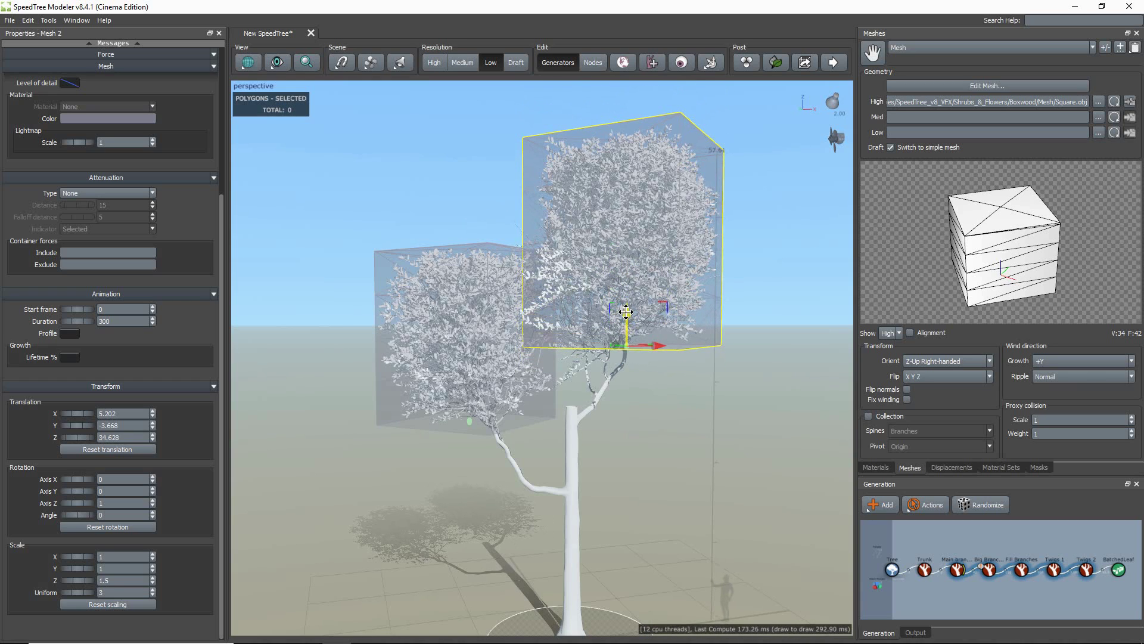
pyautogui.click(745, 421)
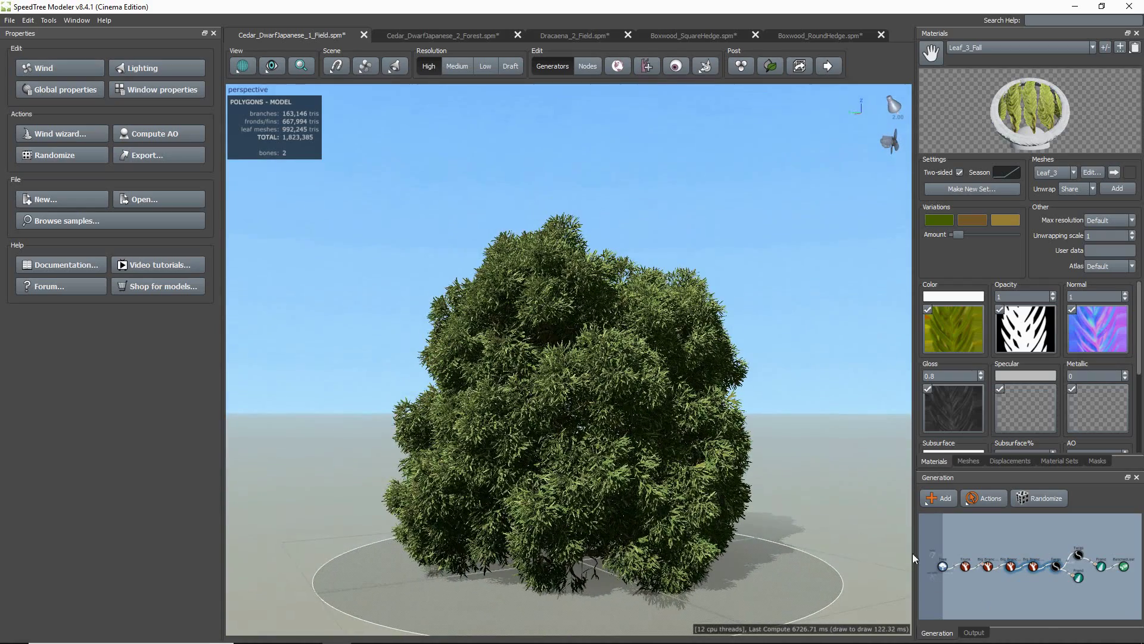
# Step: Inspect the branch generators' shape control in Cedar_DwarfJapanese_1_Field and Cedar_DwarfJapanese_2_Forest
pyautogui.click(1011, 567)
pyautogui.click(1035, 570)
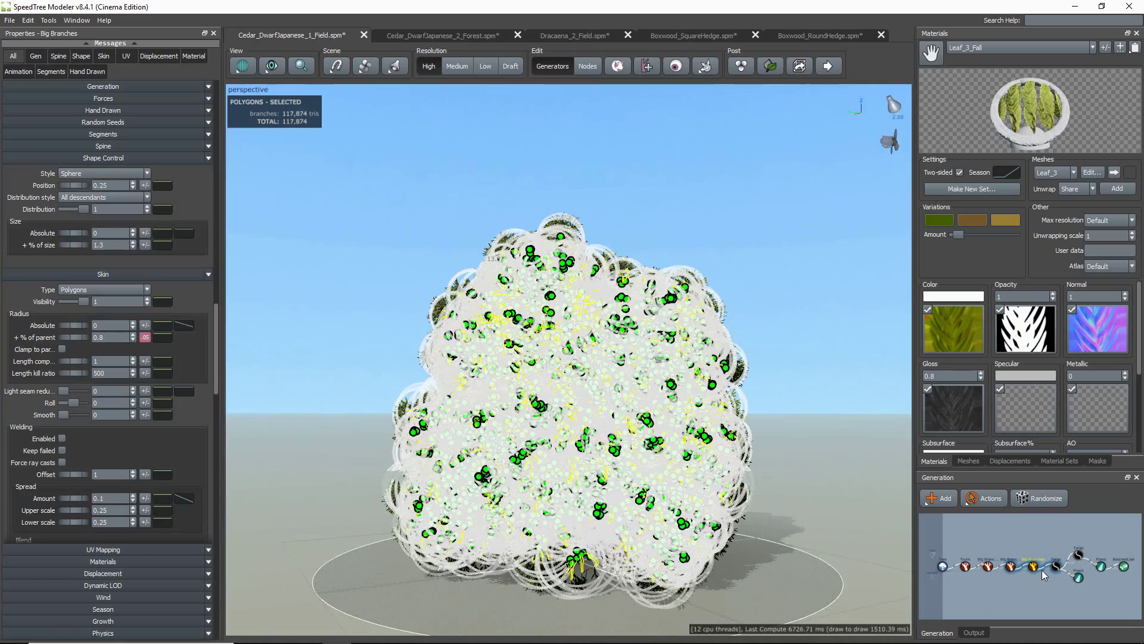
pyautogui.click(945, 557)
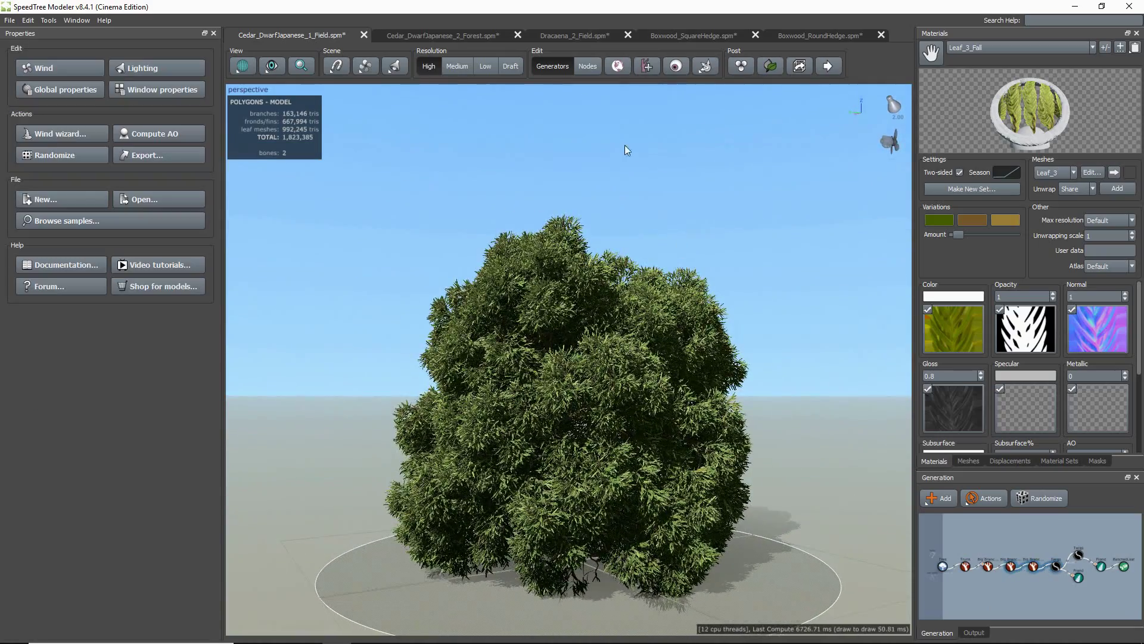
pyautogui.click(474, 37)
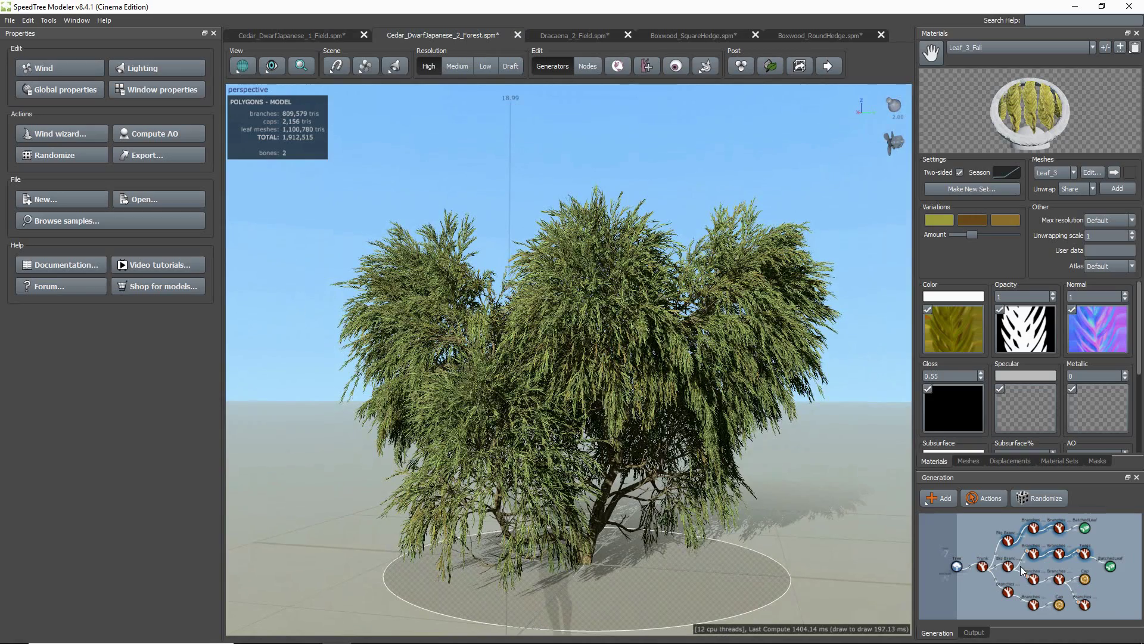
pyautogui.click(1008, 542)
pyautogui.click(1034, 528)
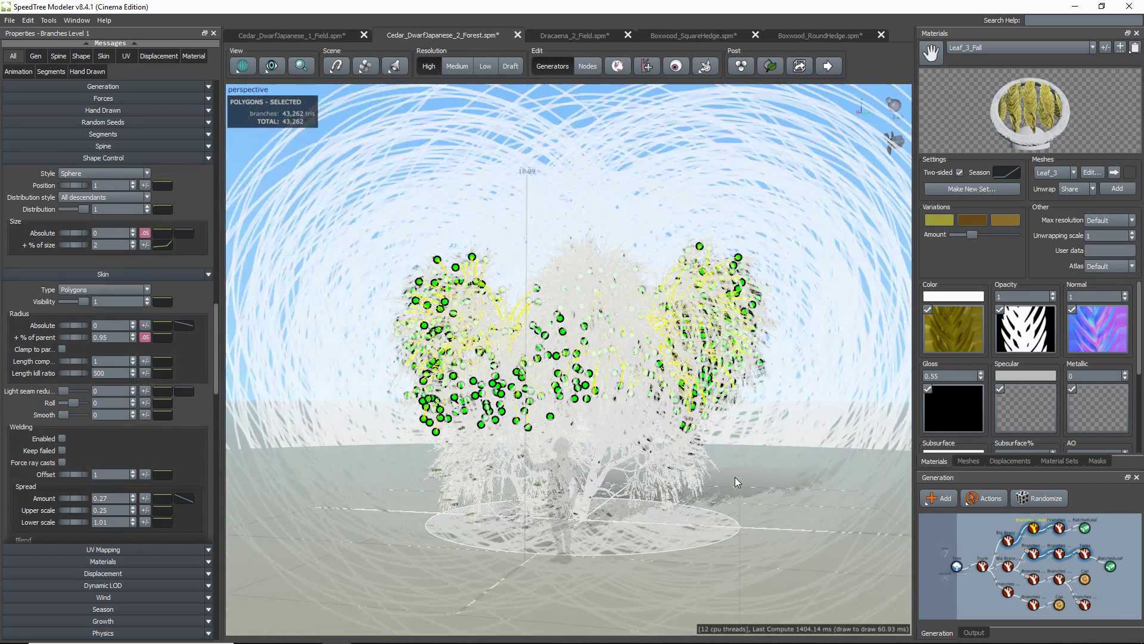
pyautogui.click(885, 571)
pyautogui.click(1034, 555)
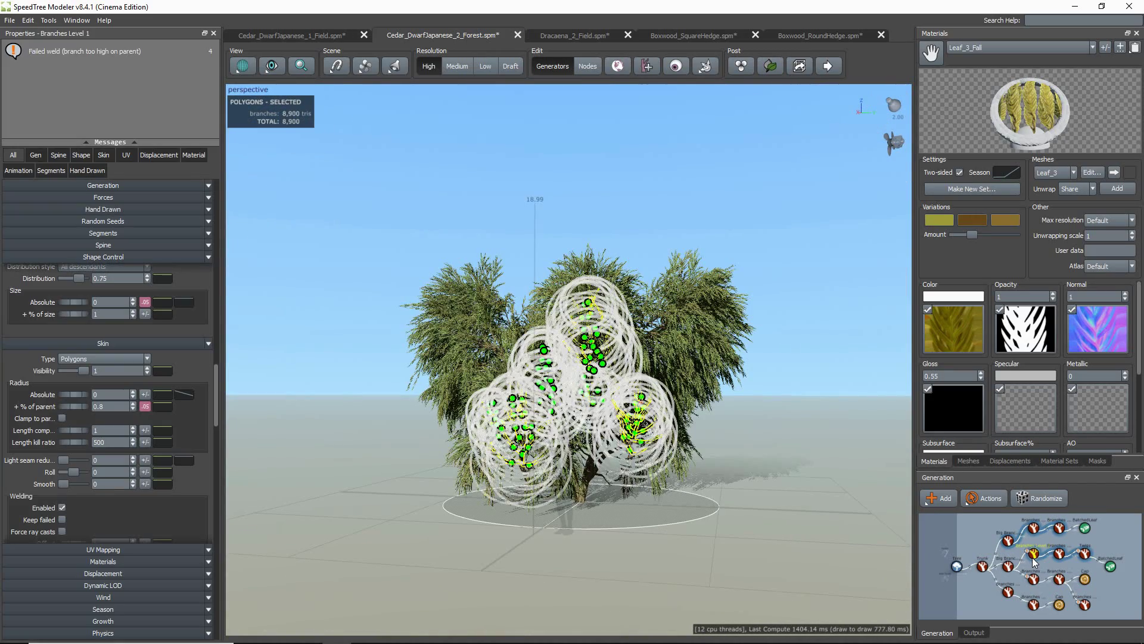
pyautogui.click(763, 478)
pyautogui.moveTo(762, 478); pyautogui.dragTo(779, 482)
# Step: Inspect the trunk and branch generators' shape control rings in the Dracaena_2_Field sample
pyautogui.click(574, 35)
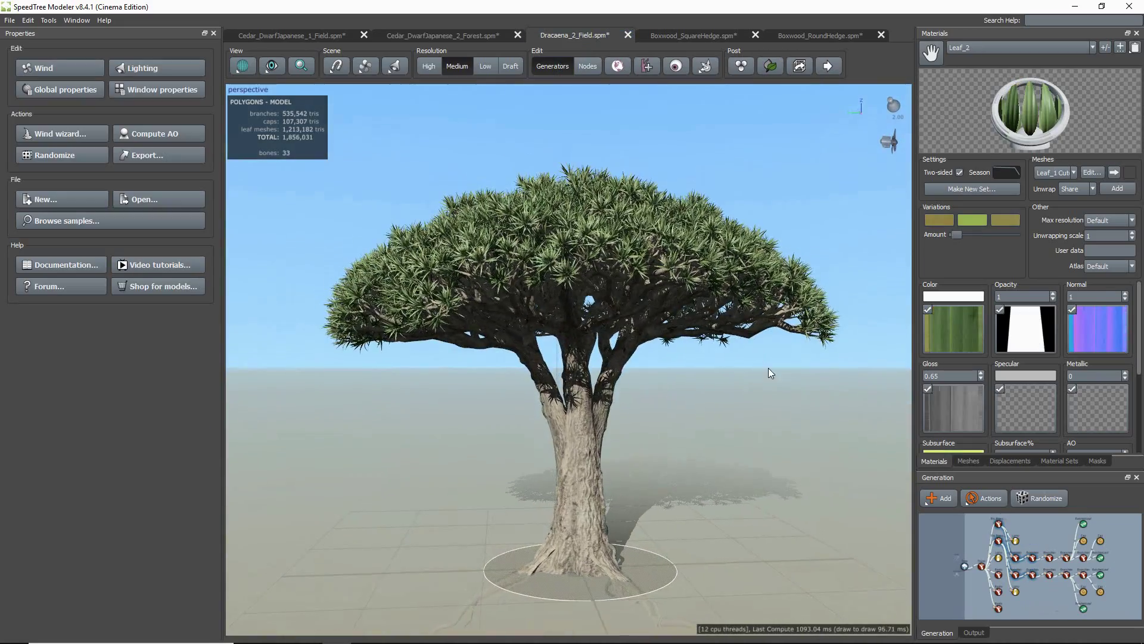
pyautogui.click(999, 525)
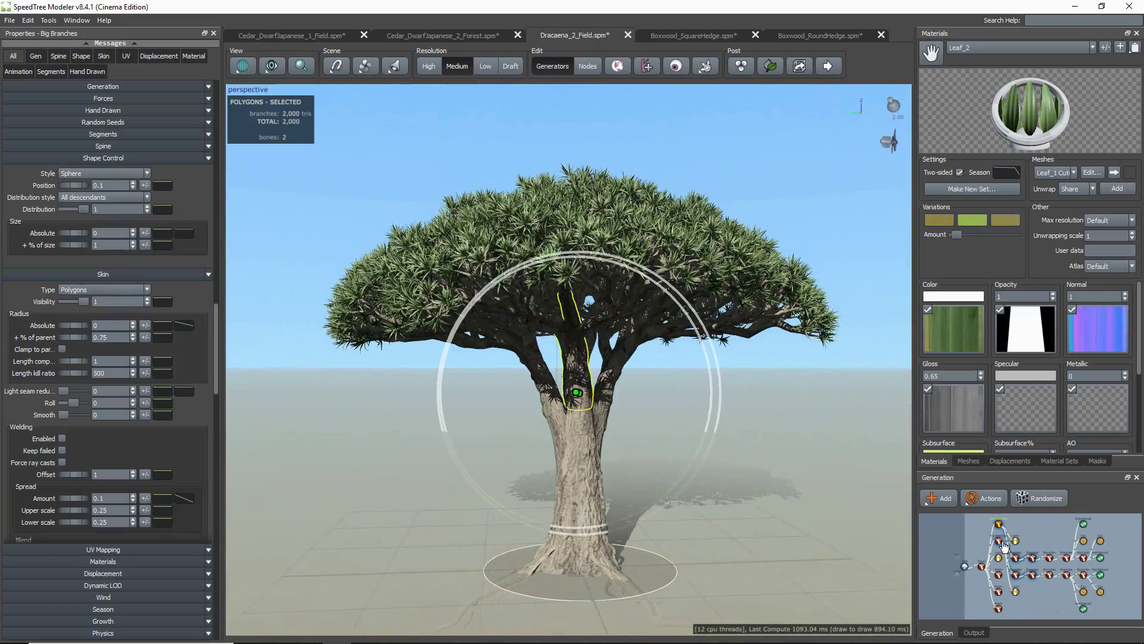
pyautogui.click(1000, 541)
pyautogui.click(1018, 563)
pyautogui.scroll(2, 1018, 564)
pyautogui.click(1018, 565)
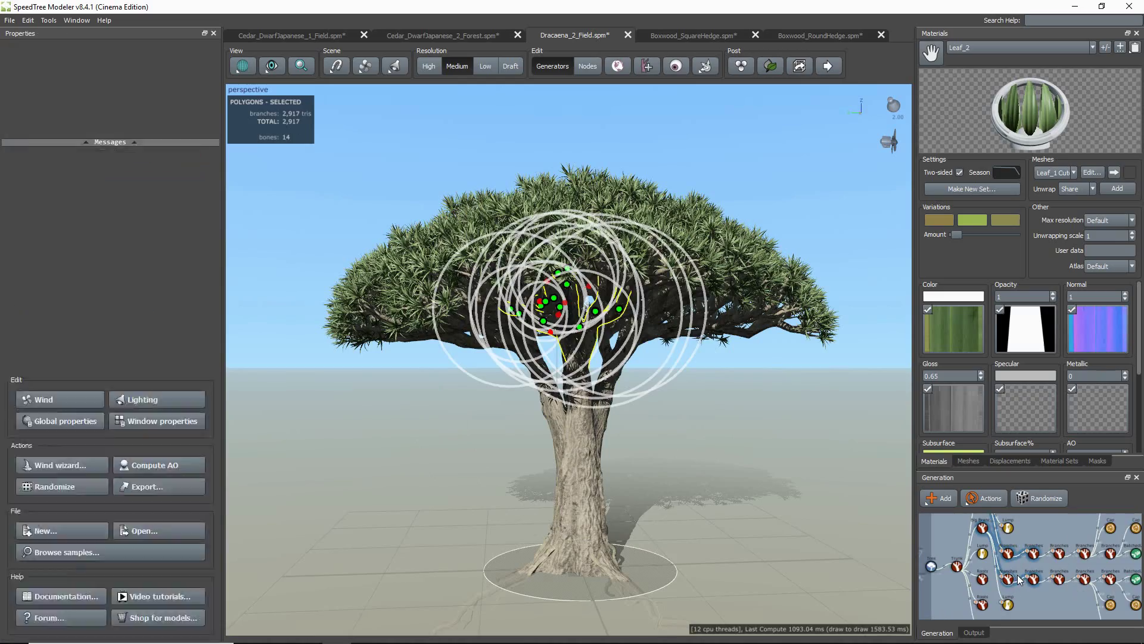
pyautogui.click(1006, 580)
pyautogui.click(764, 469)
pyautogui.moveTo(764, 469); pyautogui.dragTo(789, 470)
pyautogui.scroll(-1, 789, 469)
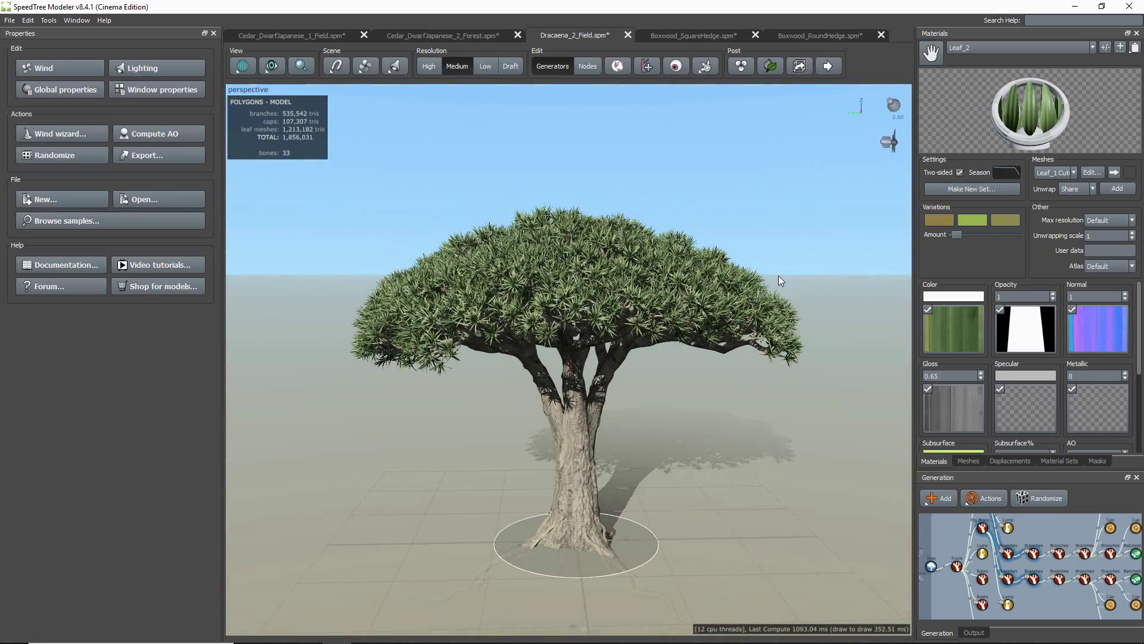
# Step: Show, then hide, the cube force mesh shaping the Boxwood_SquareHedge sample
pyautogui.click(706, 37)
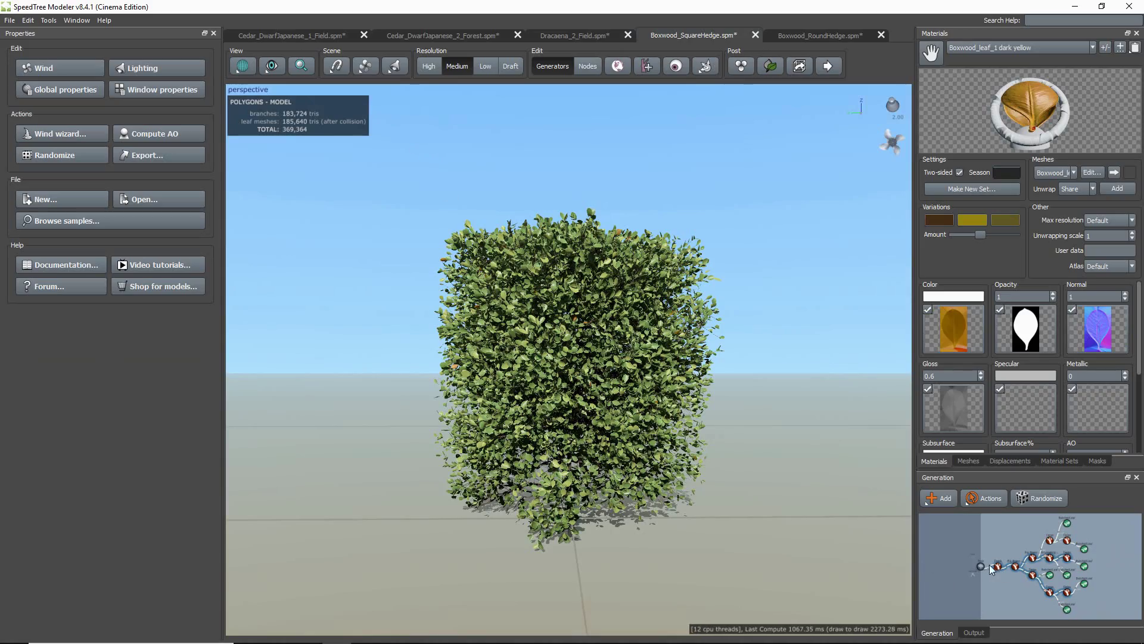
pyautogui.click(337, 68)
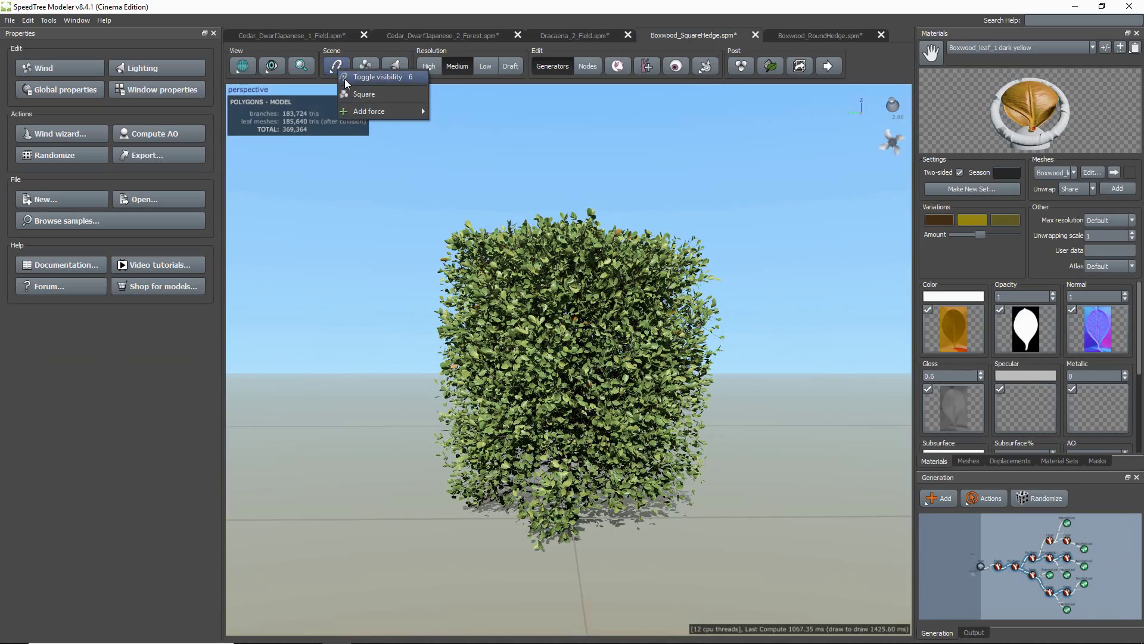
pyautogui.click(344, 76)
pyautogui.moveTo(763, 339)
pyautogui.mouseDown()
pyautogui.moveTo(695, 354)
pyautogui.moveTo(814, 342)
pyautogui.moveTo(753, 348)
pyautogui.mouseUp()
pyautogui.click(337, 65)
pyautogui.click(381, 87)
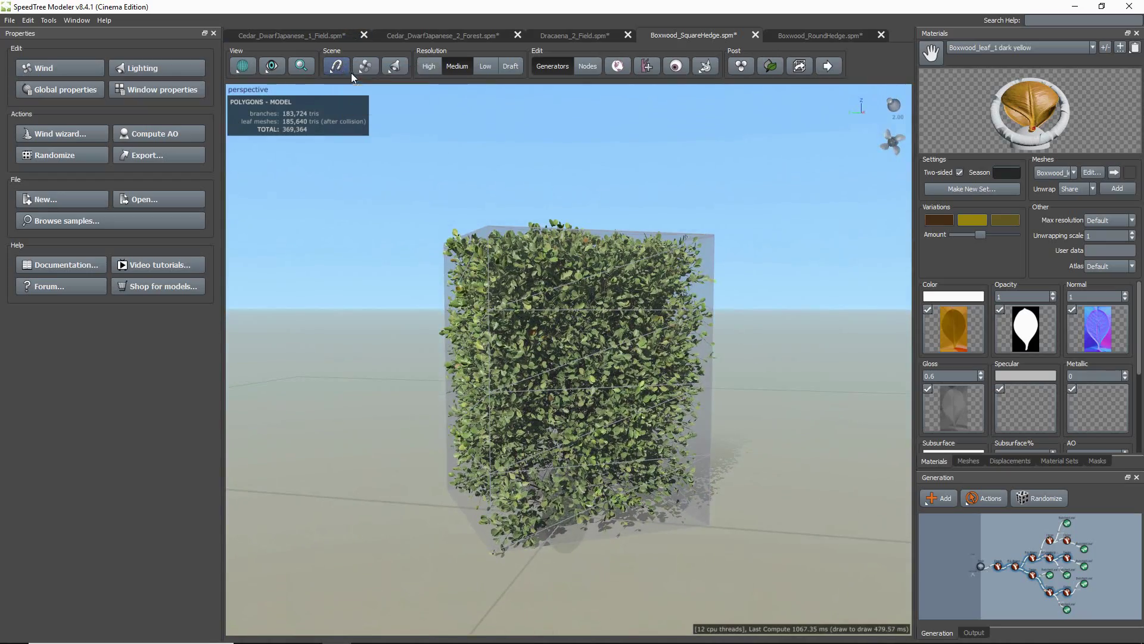
# Step: Switch to the Boxwood_RoundHedge sample and select its Trunk generator
pyautogui.click(821, 36)
pyautogui.moveTo(867, 479)
pyautogui.mouseDown()
pyautogui.moveTo(871, 460)
pyautogui.moveTo(860, 477)
pyautogui.mouseUp()
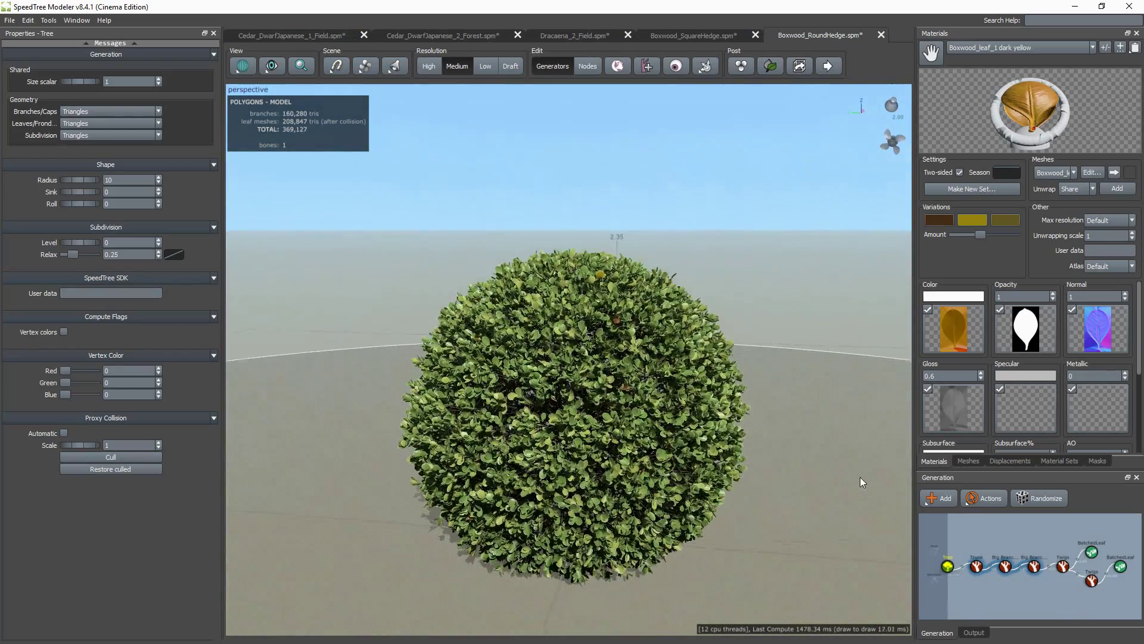
pyautogui.click(976, 567)
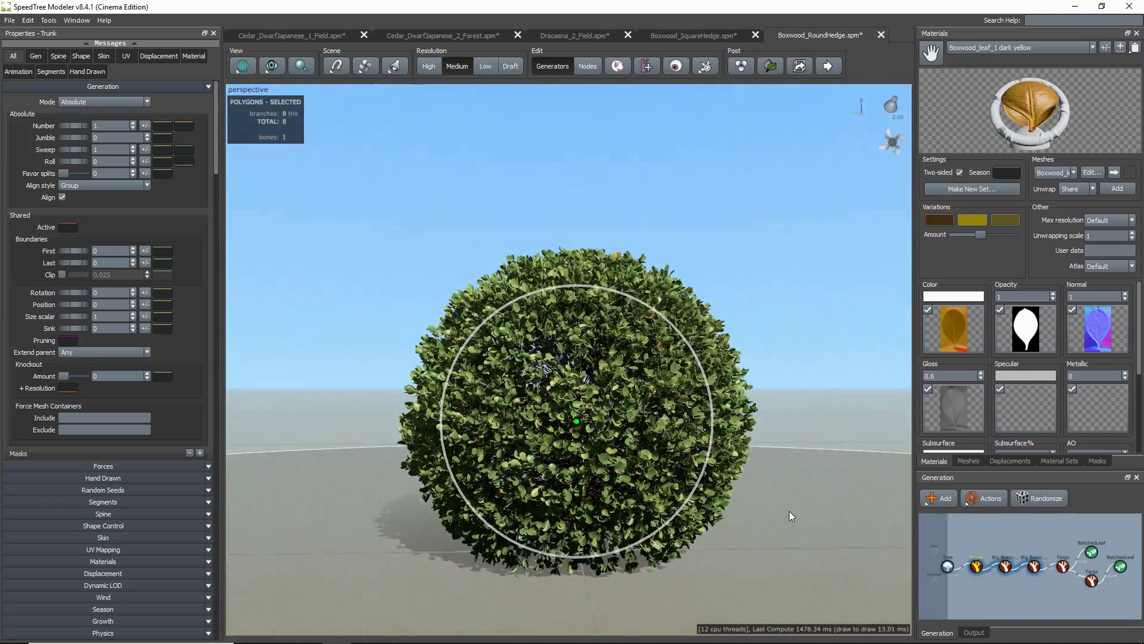